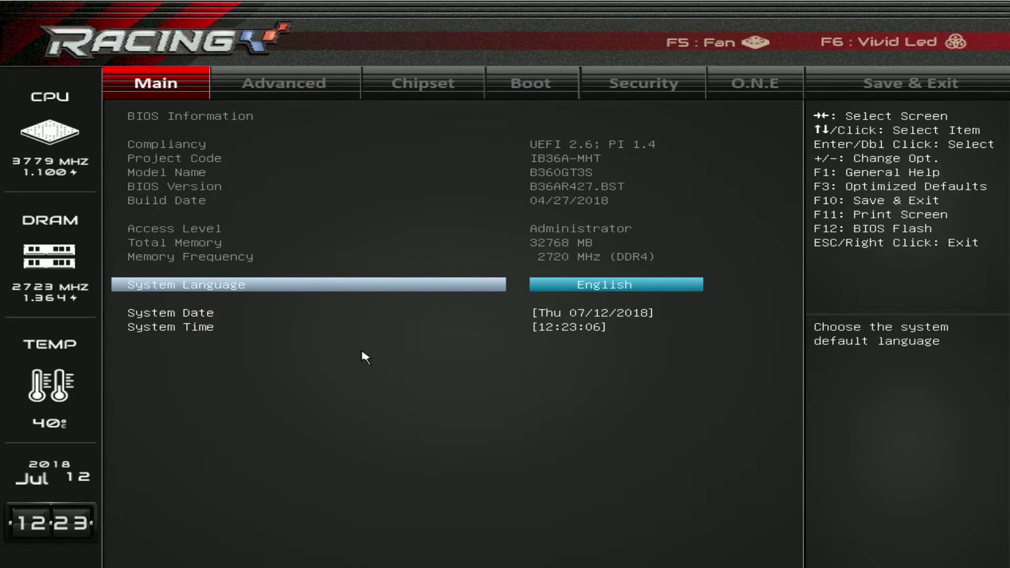
- Look over the system date and time entries, and review the CPU Configuration settings
key(Down)
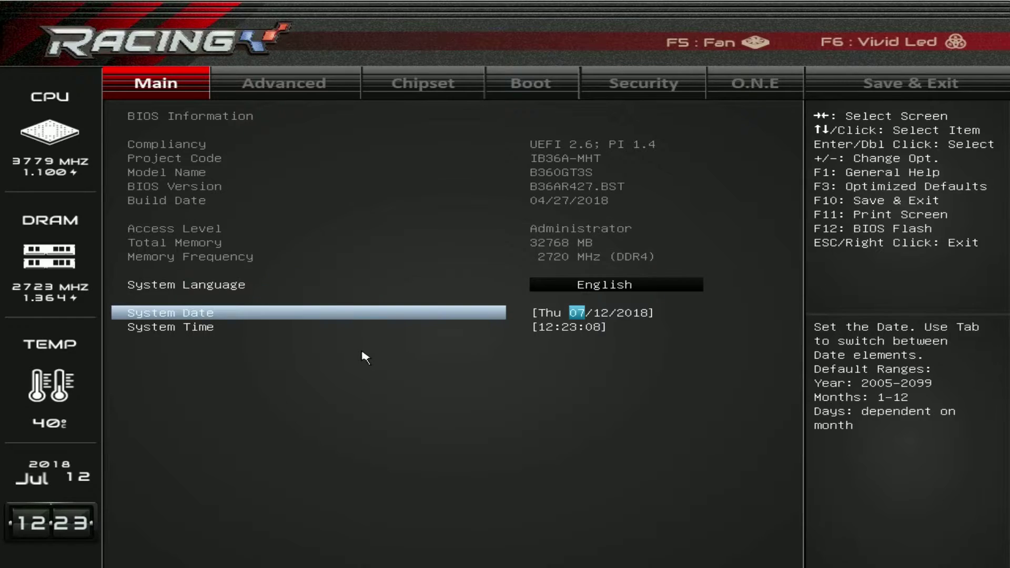
key(Down)
key(Up)
key(Right)
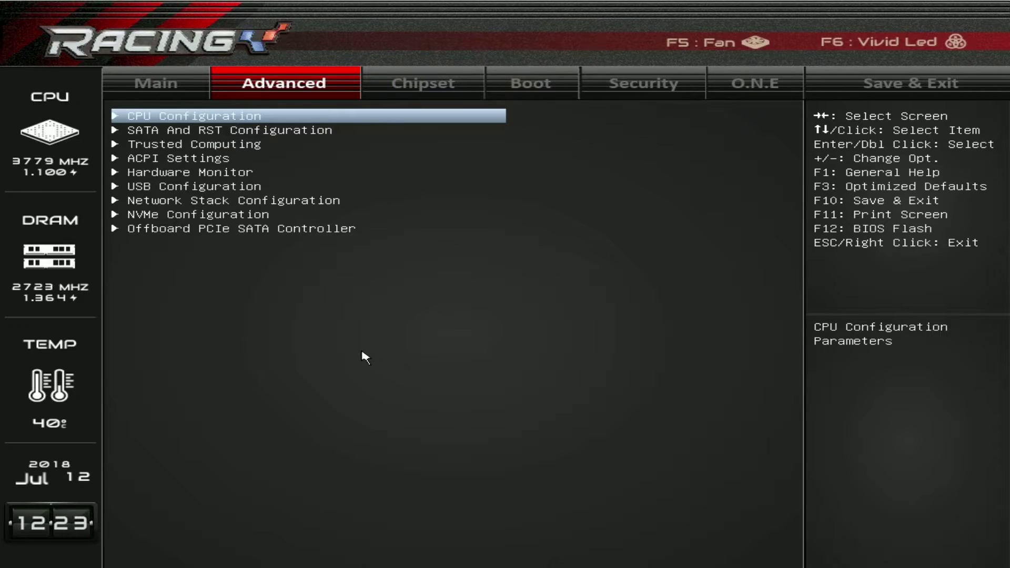
key(Return)
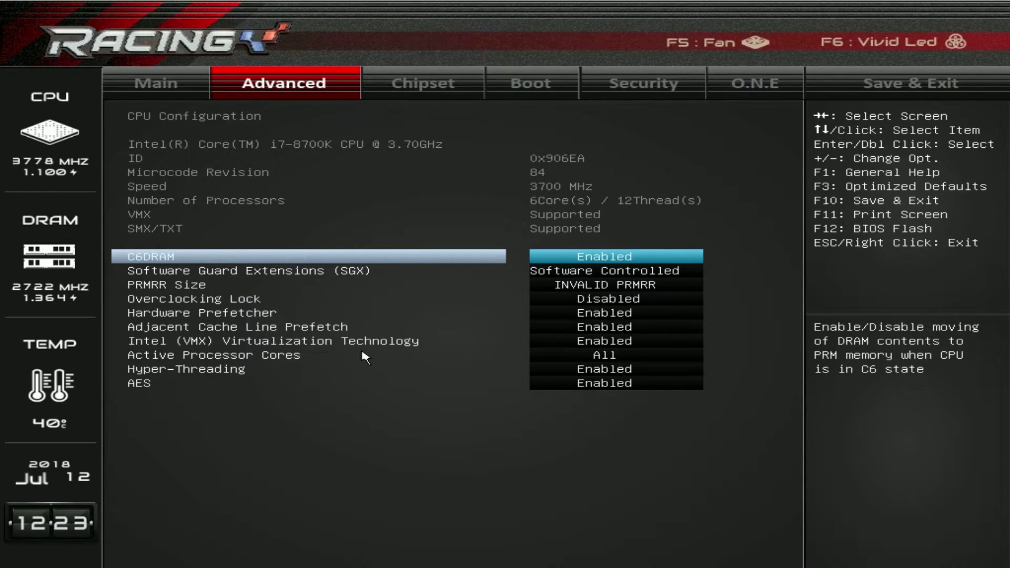
key(Escape)
- Review the SATA And RST Configuration and the Trusted Computing settings
key(Down)
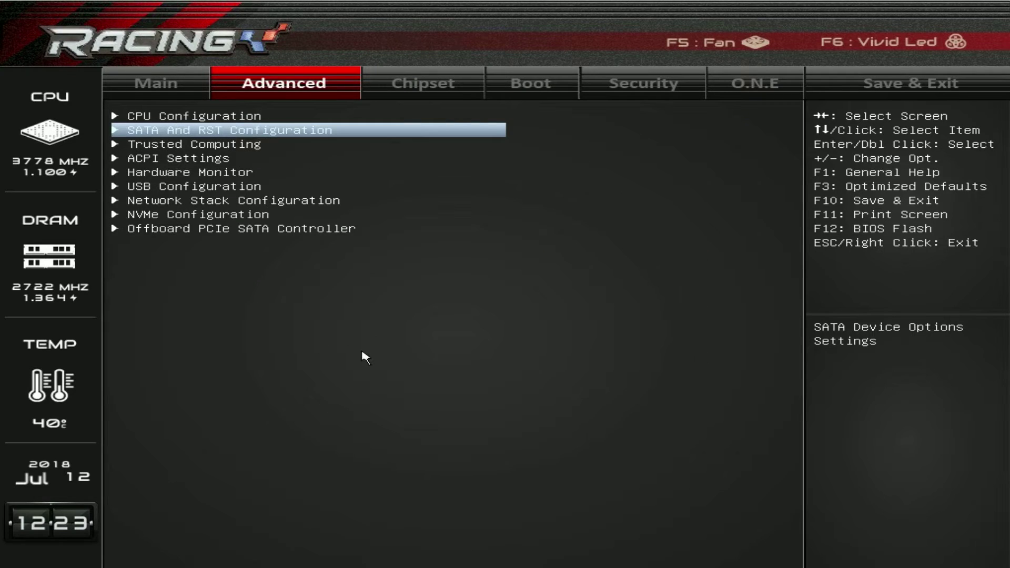
key(Return)
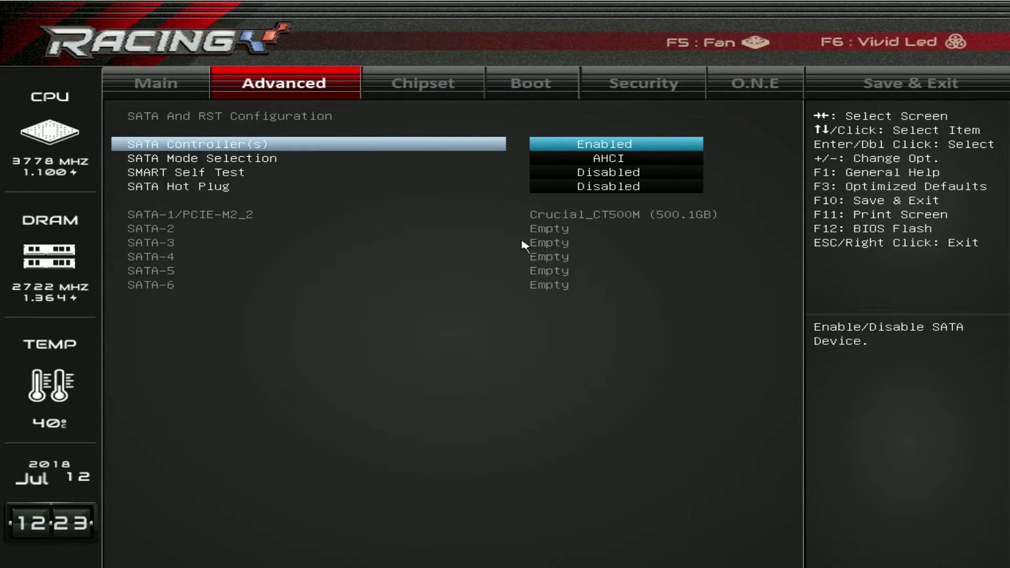
key(Escape)
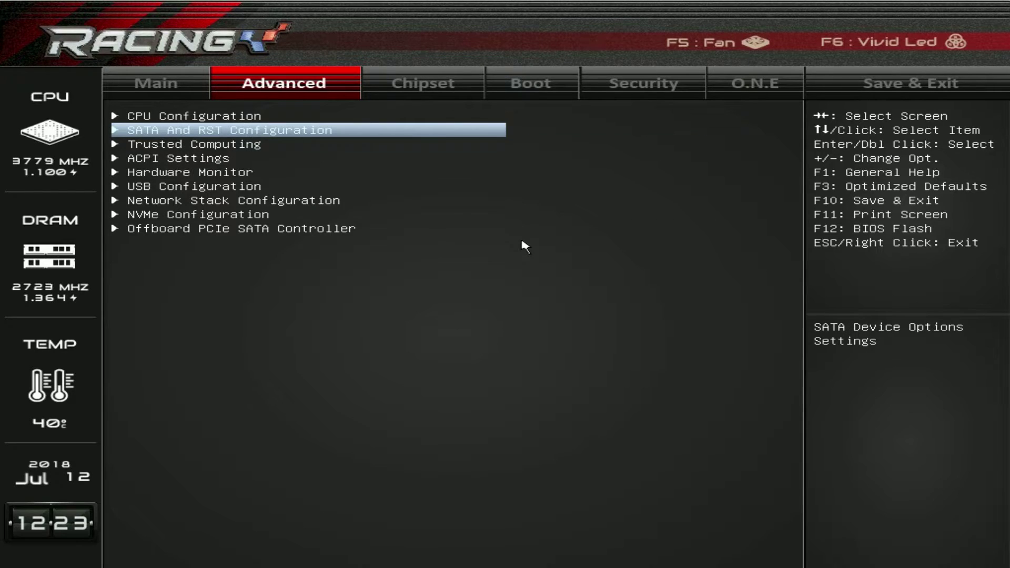
key(Down)
key(Return)
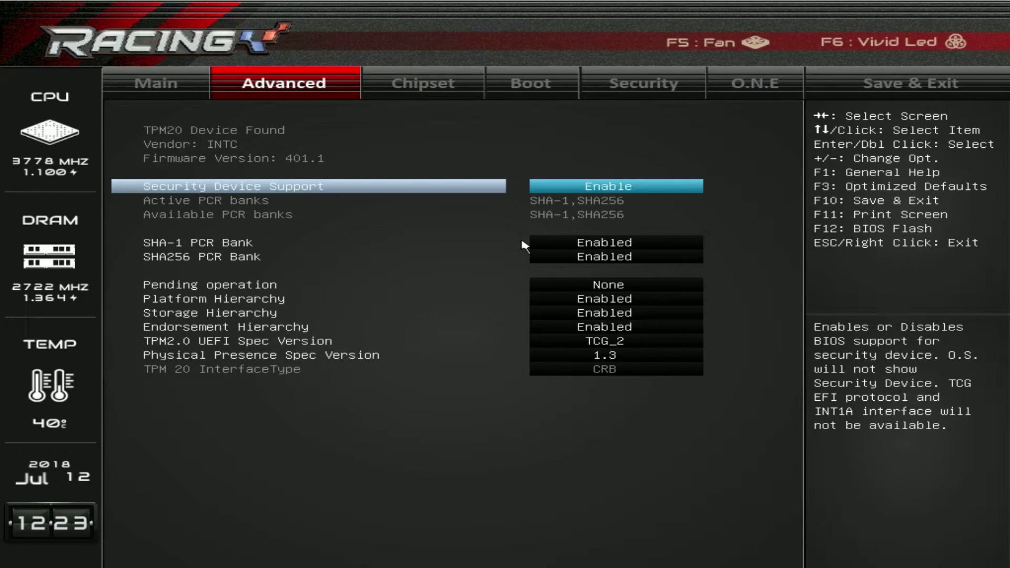
key(Escape)
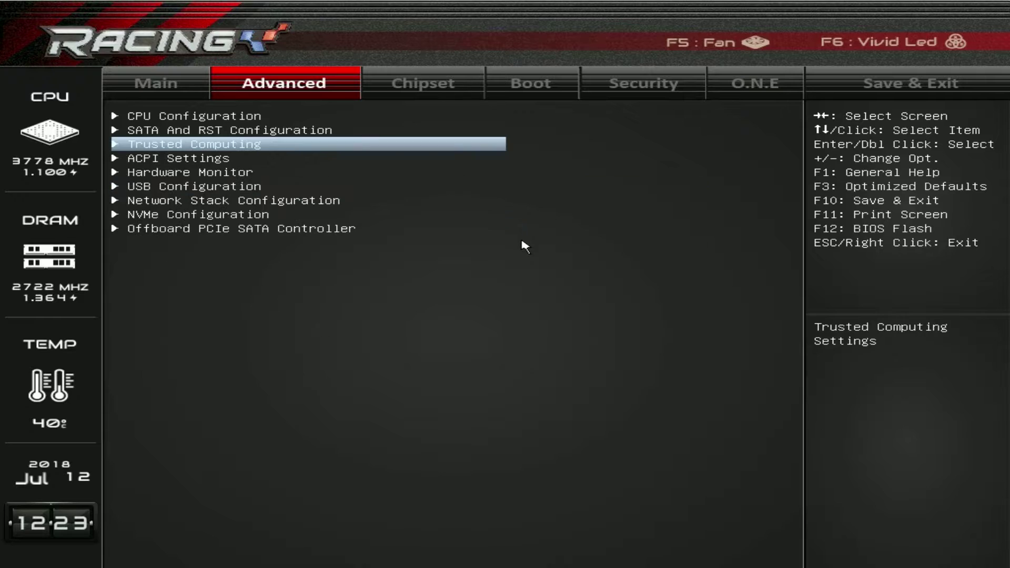
- Review the ACPI Settings, including sleep state, power-on and wake-up options
key(Down)
key(Return)
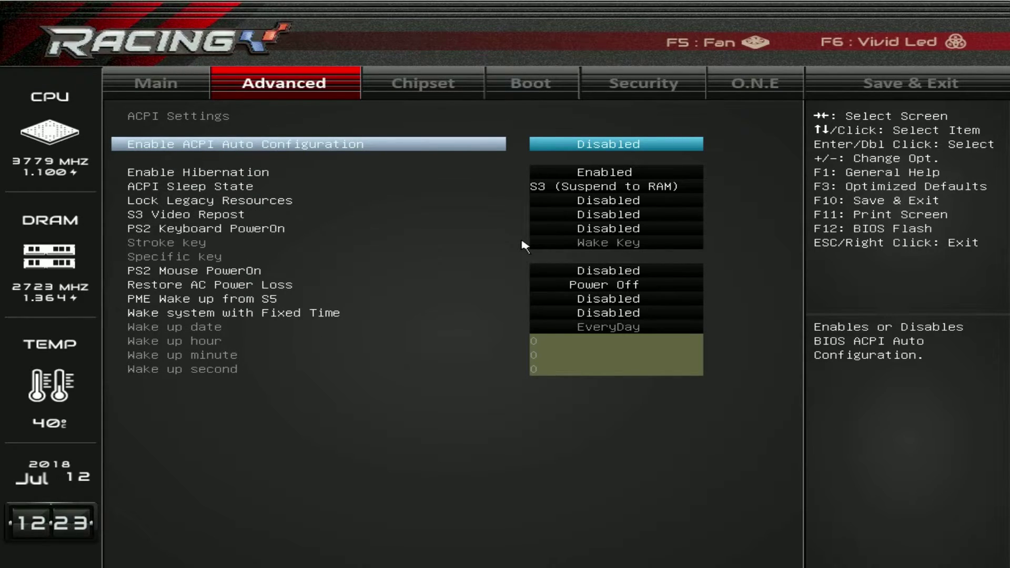
key(Escape)
key(Down)
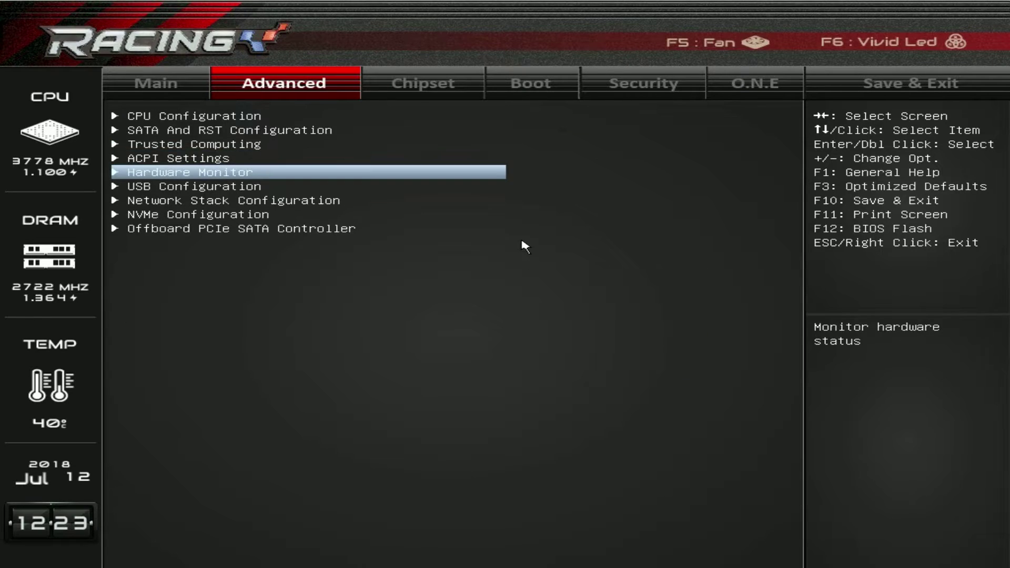
key(Return)
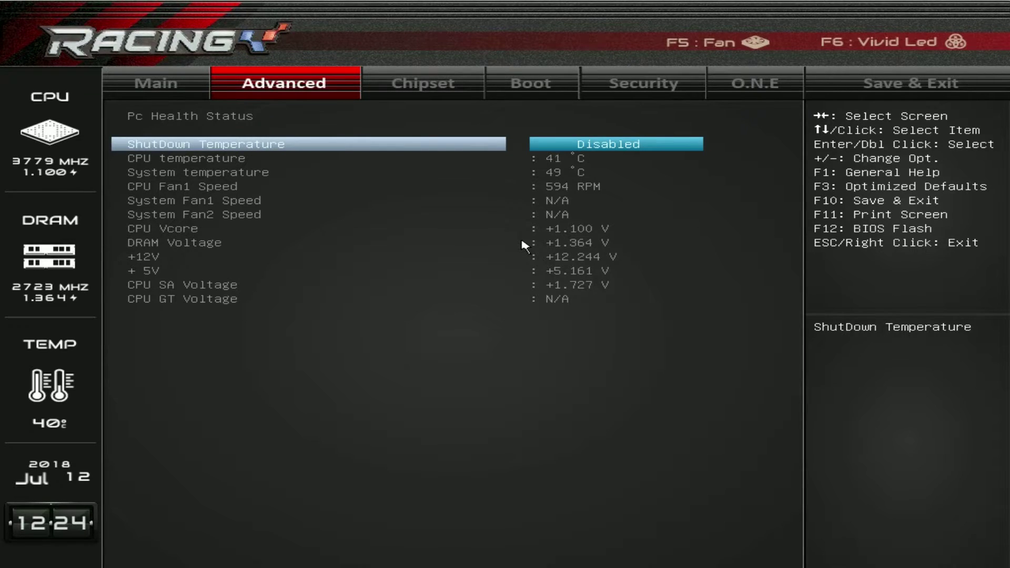
key(Return)
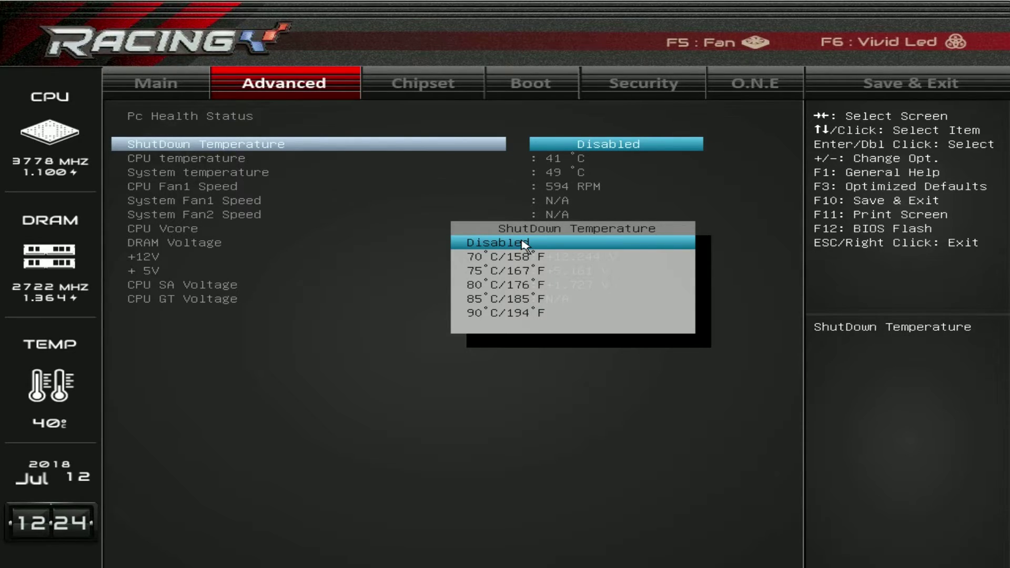
key(Escape)
key(Escape)
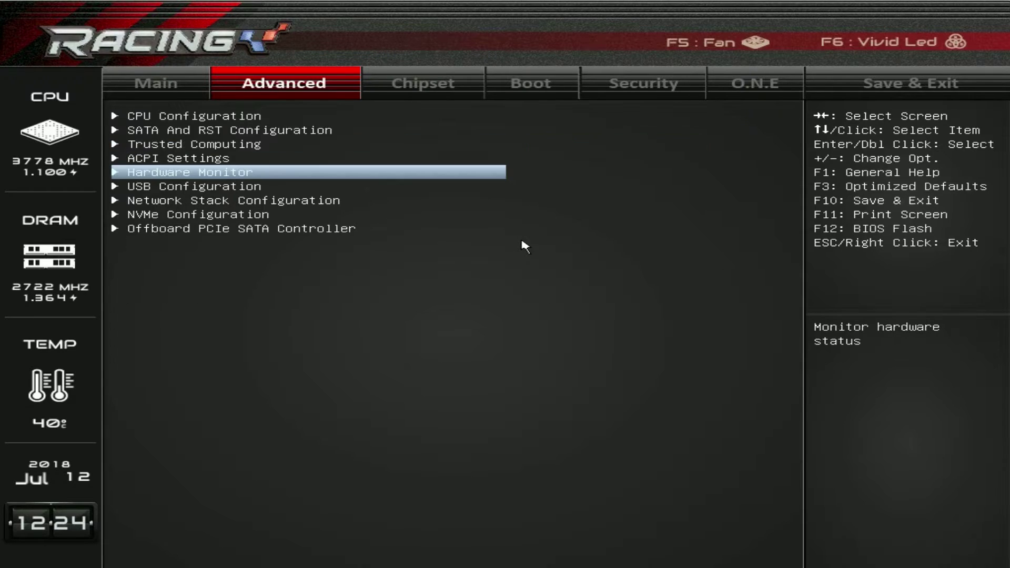
- Review the USB Configuration settings, including legacy support, time-outs and mass storage devices
key(Down)
key(Return)
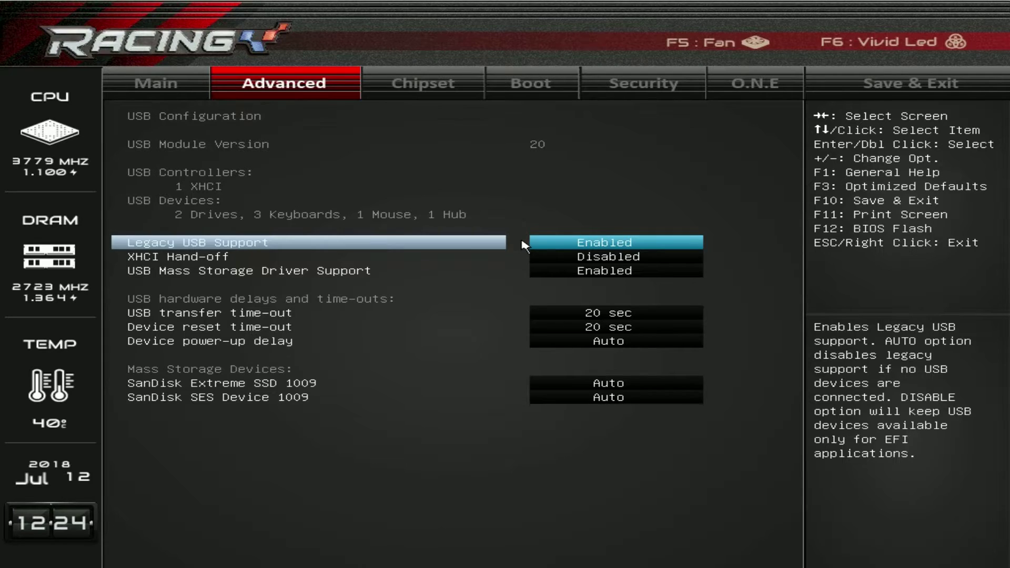
key(Escape)
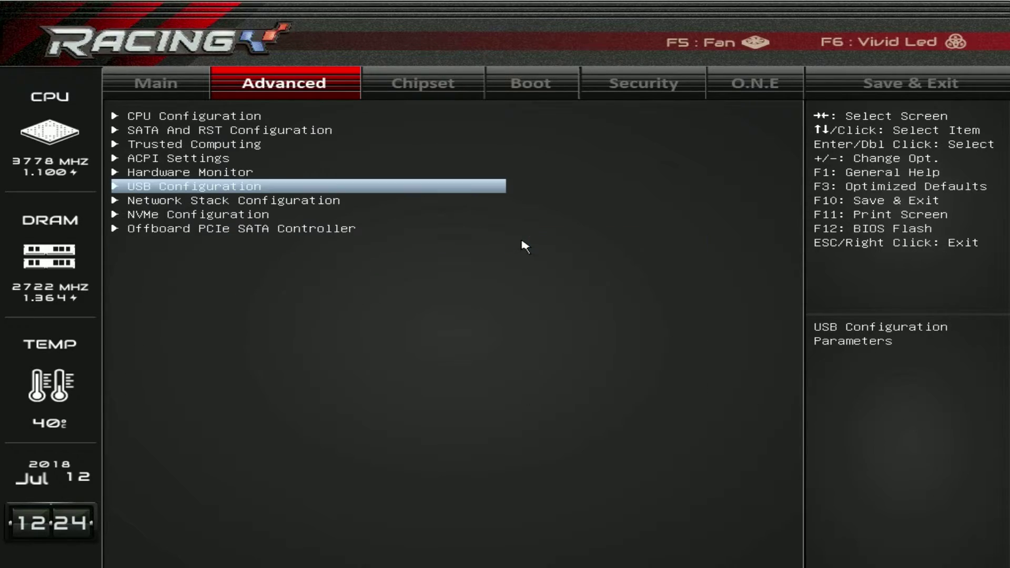
- Set Network Stack to Enabled in the Network Stack Configuration
key(Down)
key(Return)
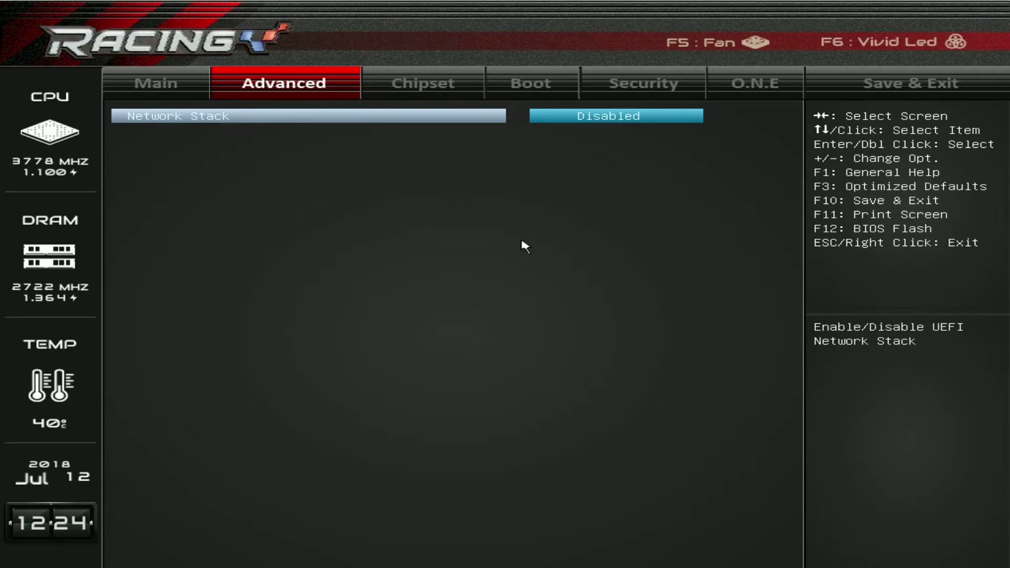
key(Return)
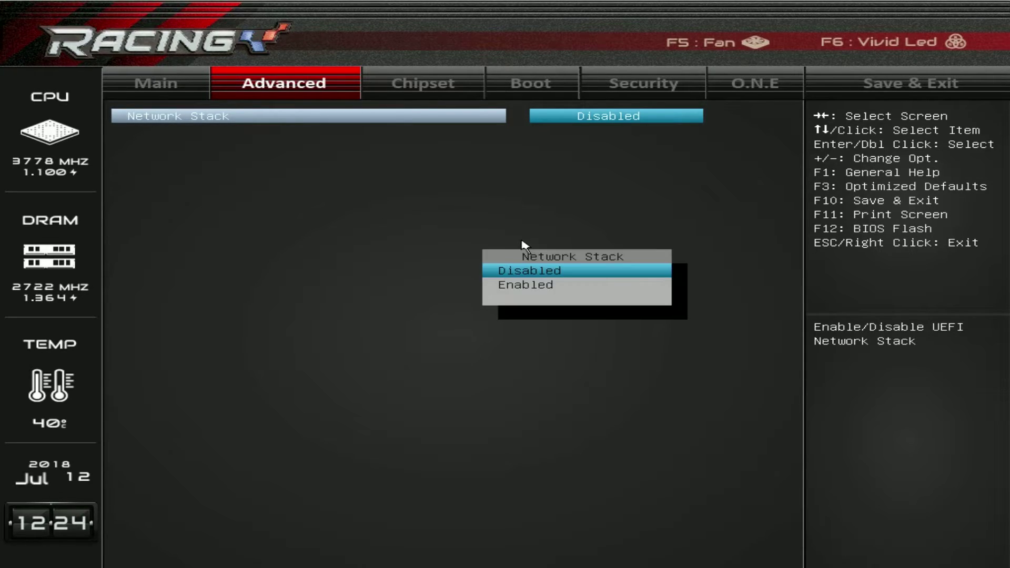
key(Down)
key(Return)
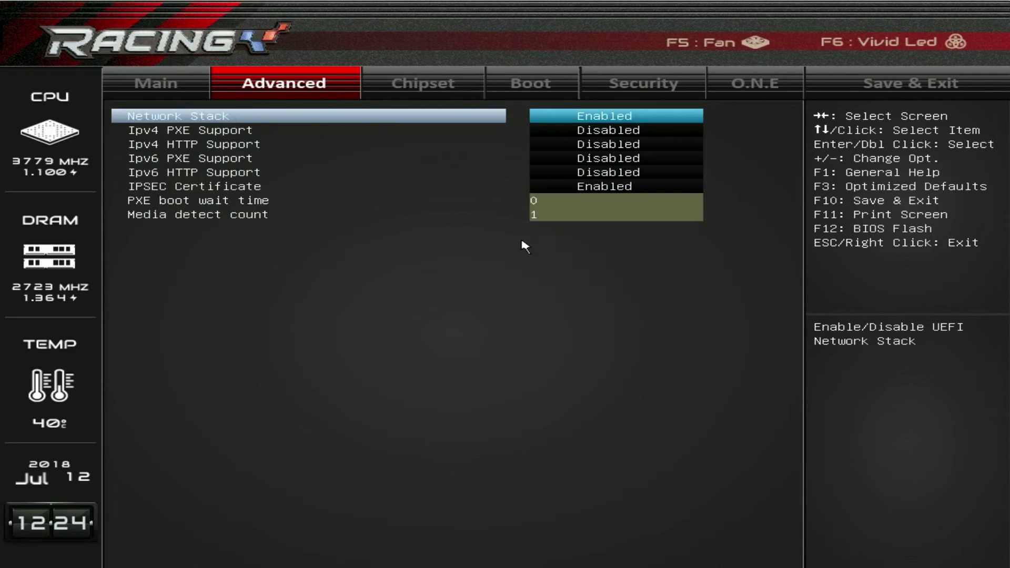
- Look through the Network Stack's PXE, HTTP and IPSEC Certificate options
key(Down)
key(Down)
key(Down)
key(Down)
key(Down)
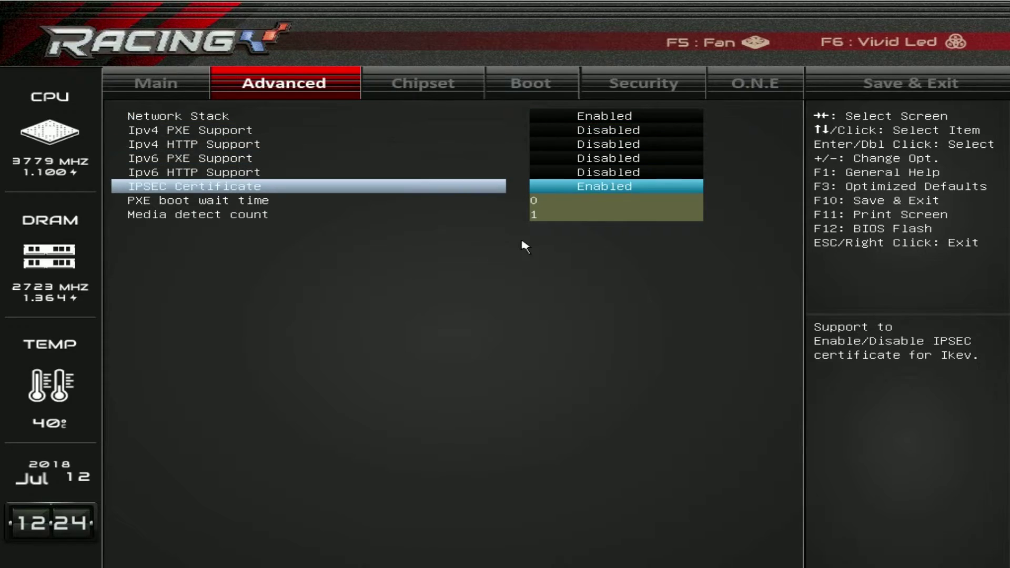
key(Escape)
- Inspect the details of the listed drive in the NVMe Configuration
key(Down)
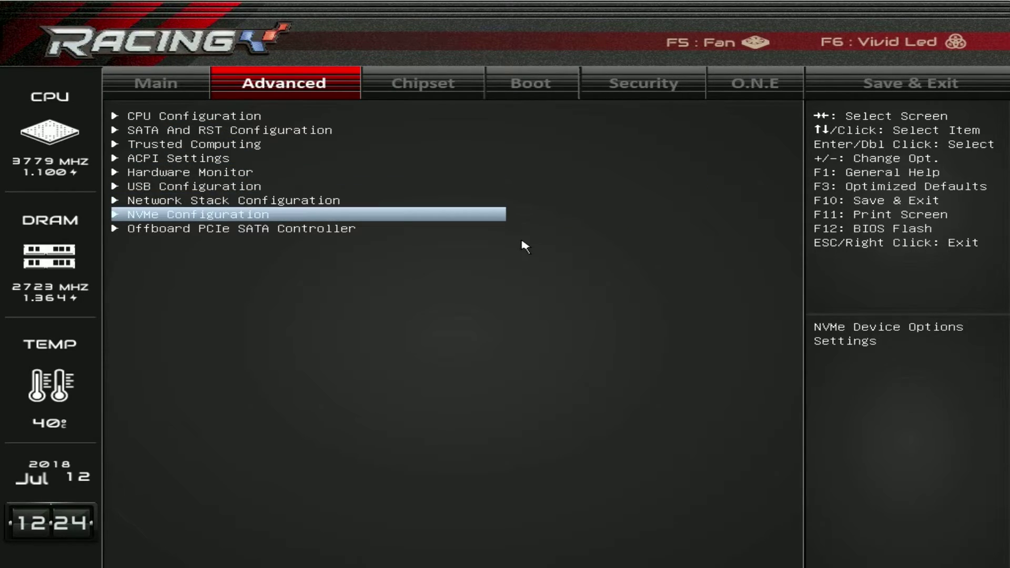
key(Return)
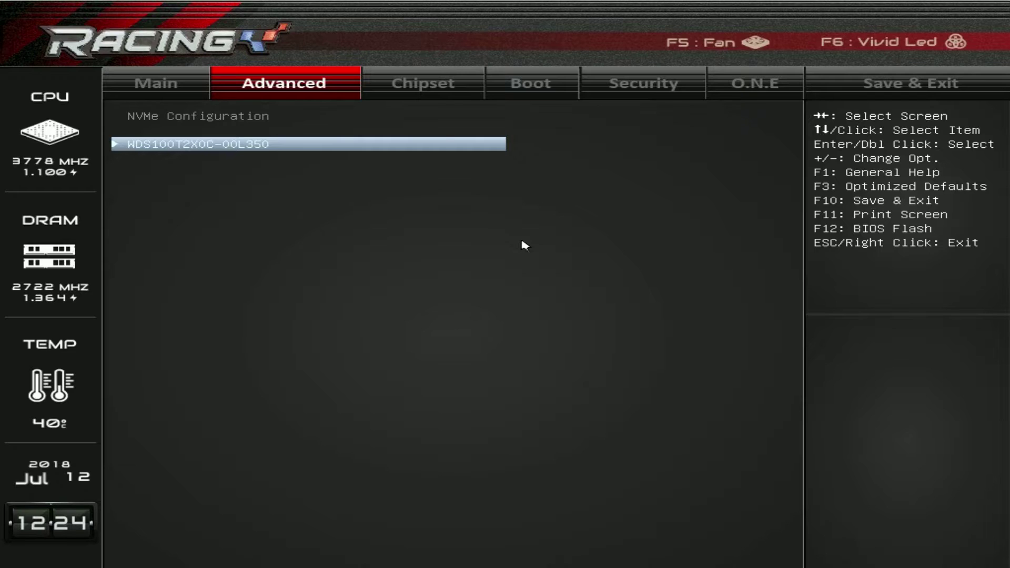
key(Return)
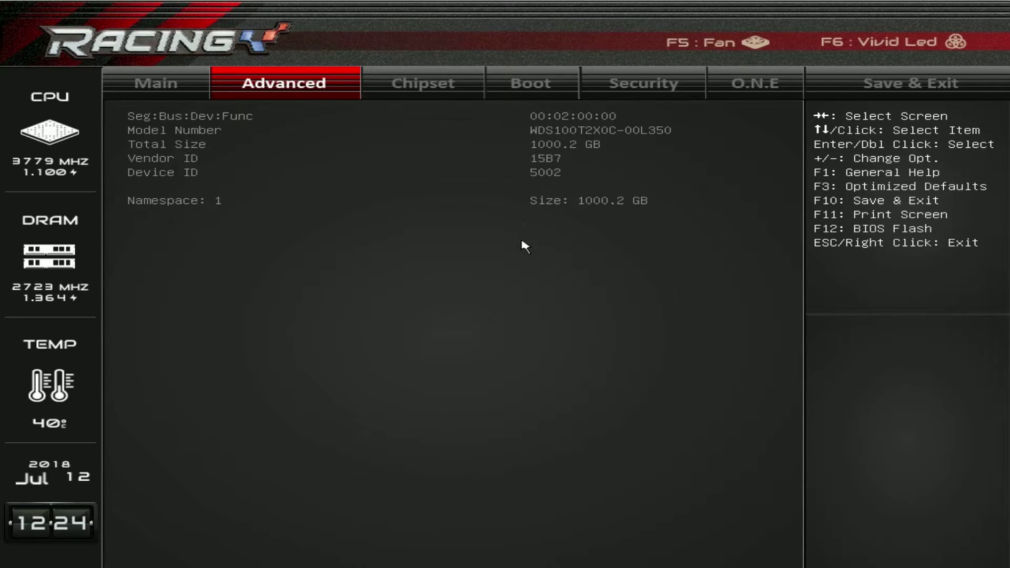
key(Escape)
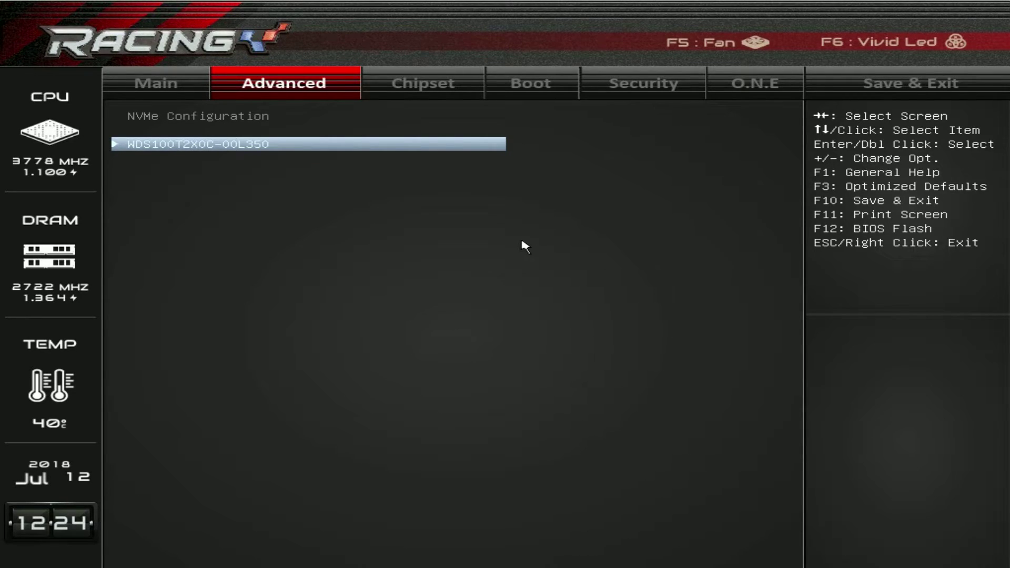
key(Escape)
- Check the Offboard PCIe SATA Controller page for attached controllers or SSDs
key(Down)
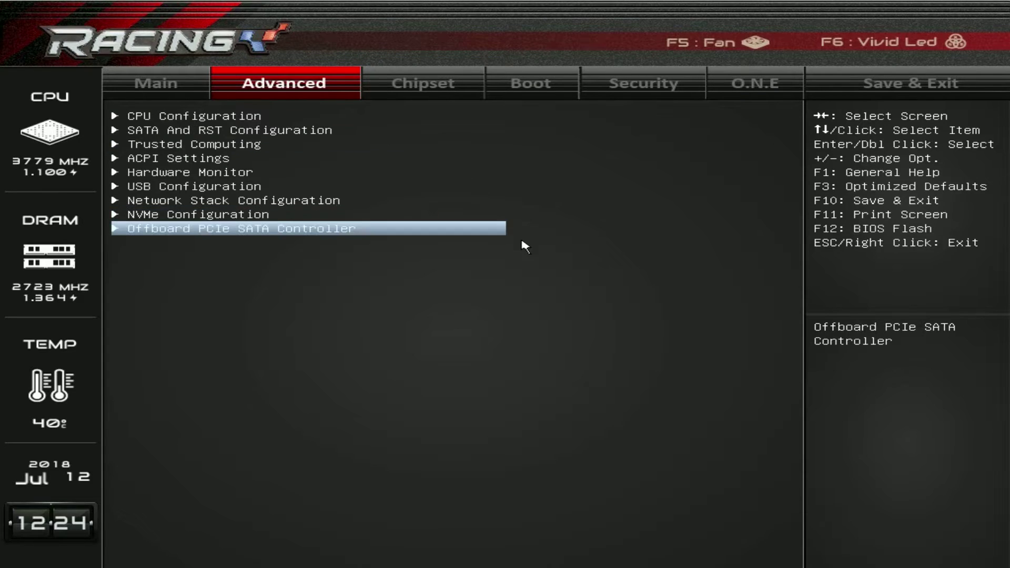
key(Return)
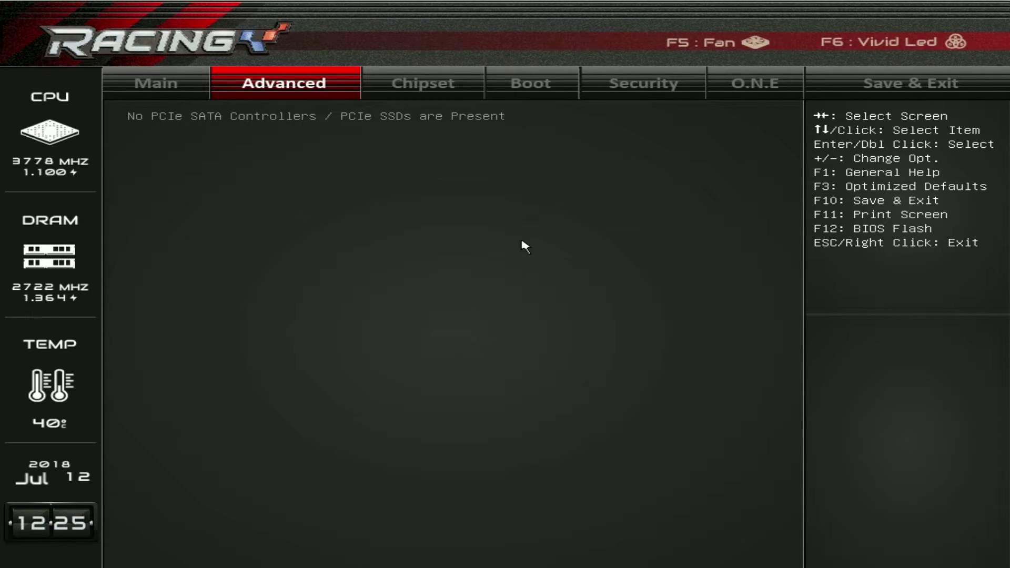
key(Escape)
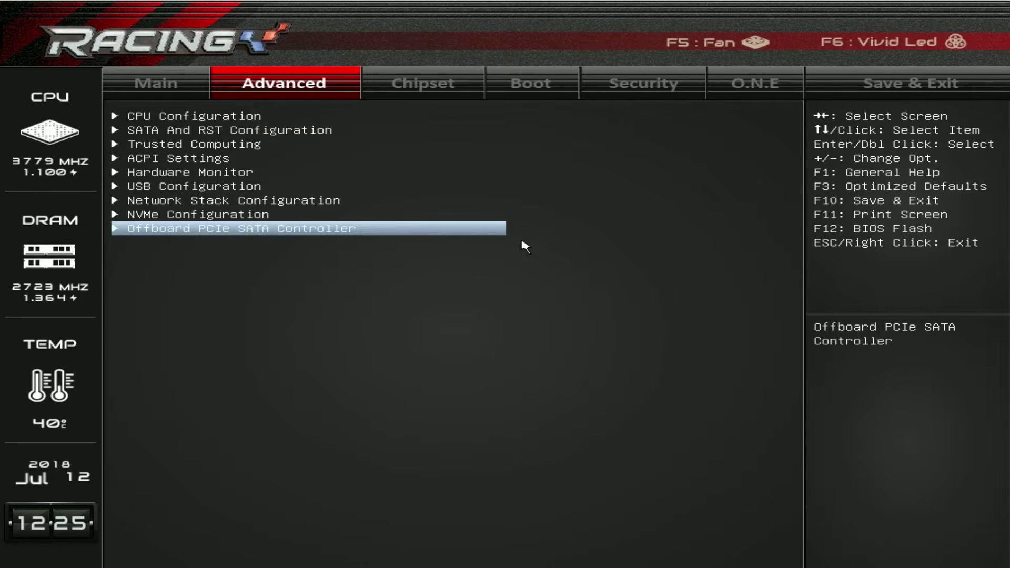
- Review the chipset's System Agent (SA) Configuration, including graphics, memory and link speed settings
key(Right)
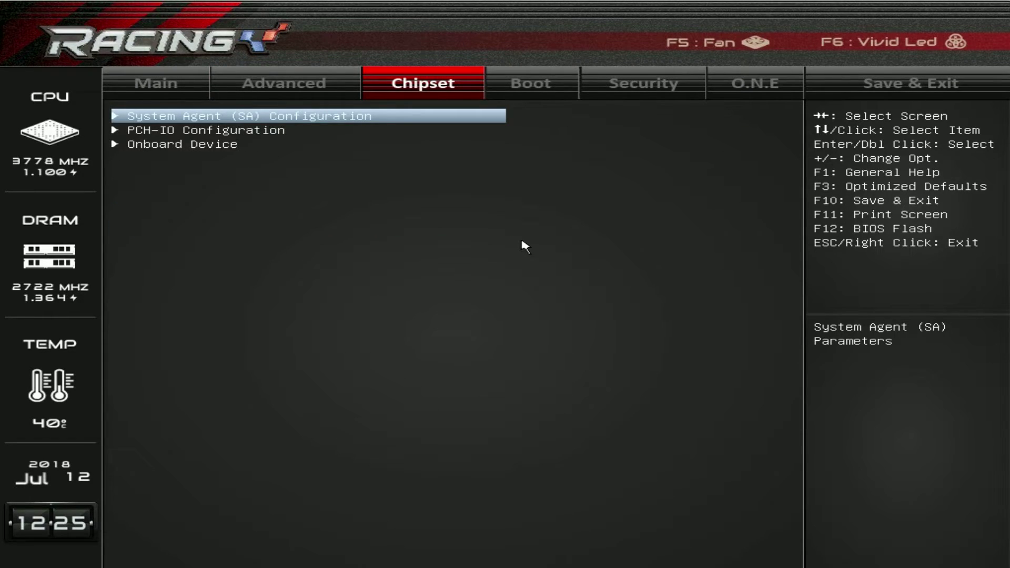
key(Return)
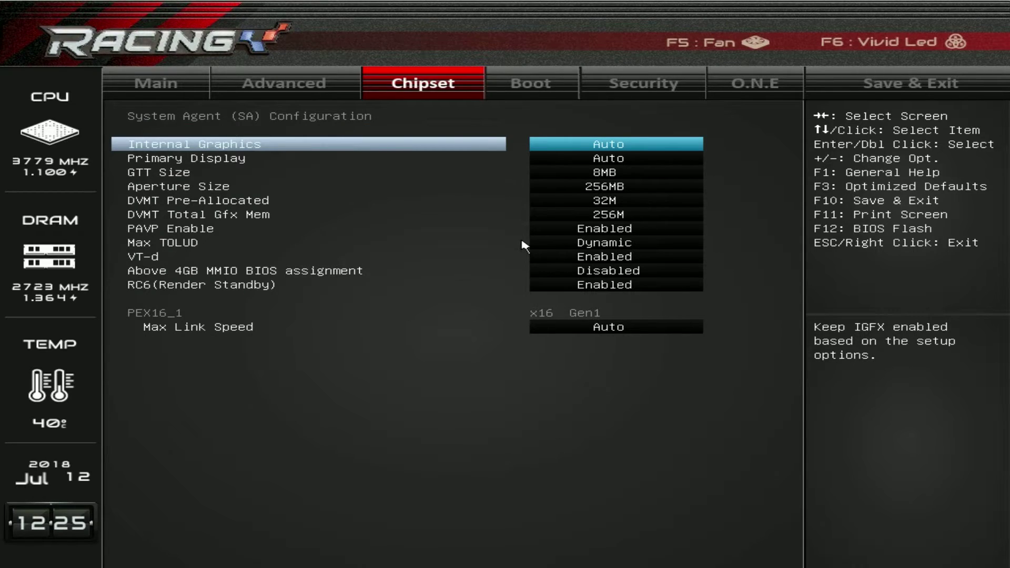
key(Escape)
- Review the chipset's PCH-IO Configuration, including HD Audio, and the Onboard Device LAN settings
key(Down)
key(Return)
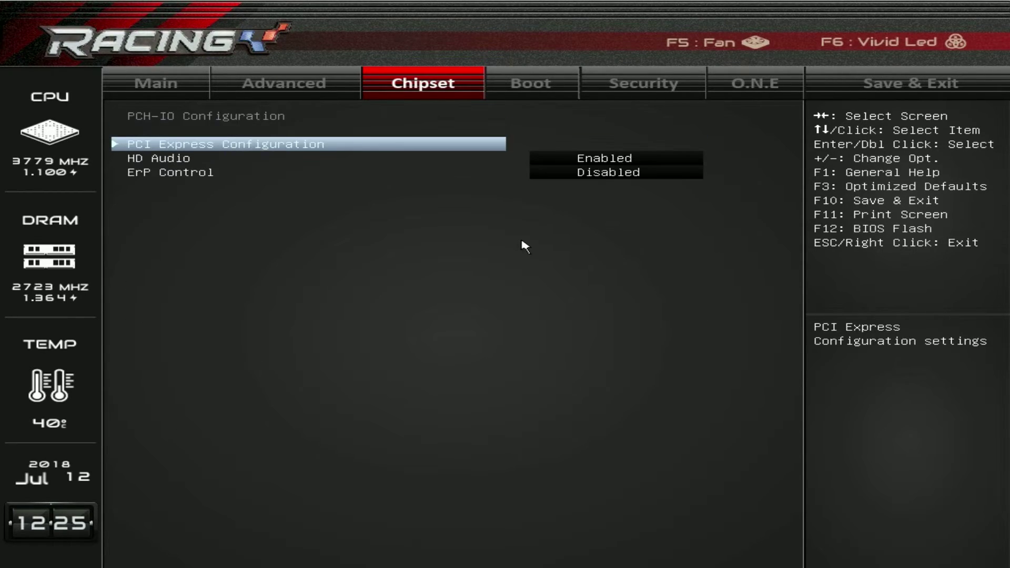
key(Down)
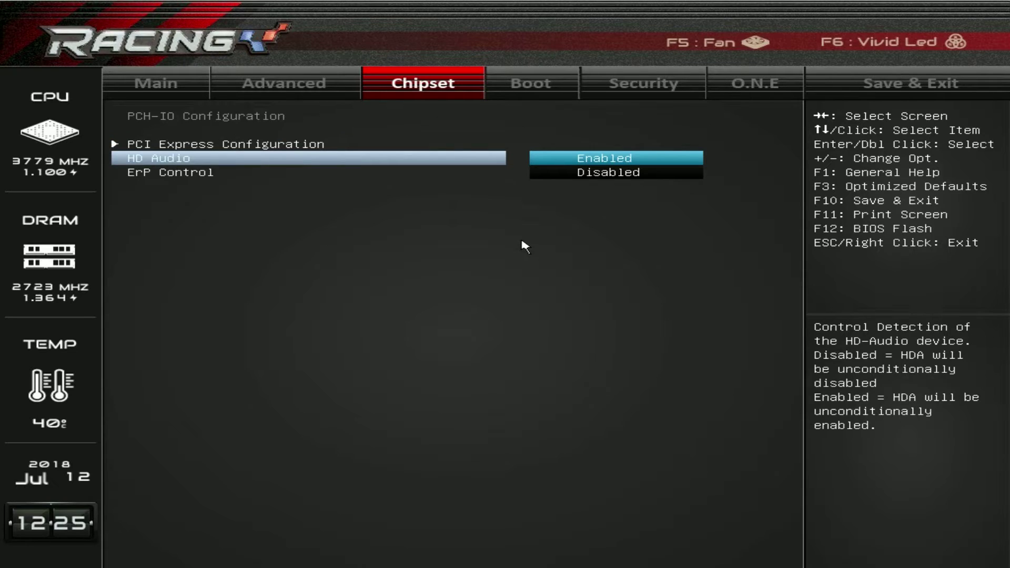
key(Escape)
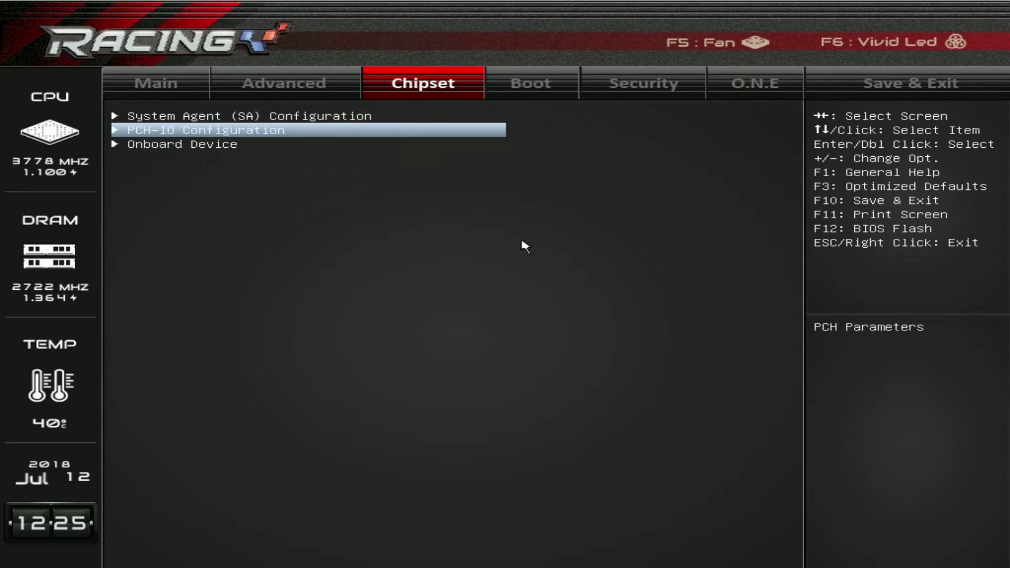
key(Down)
key(Return)
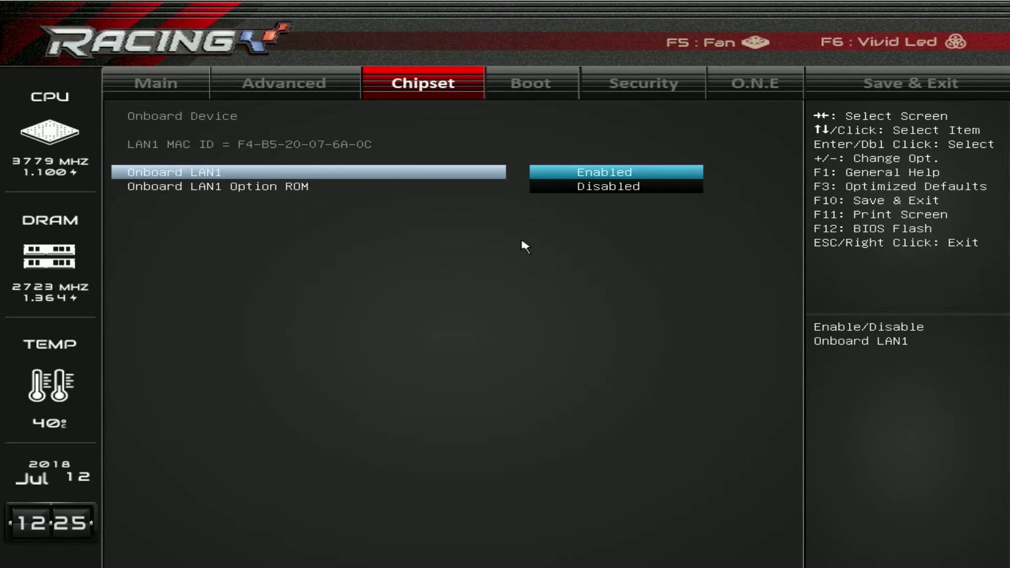
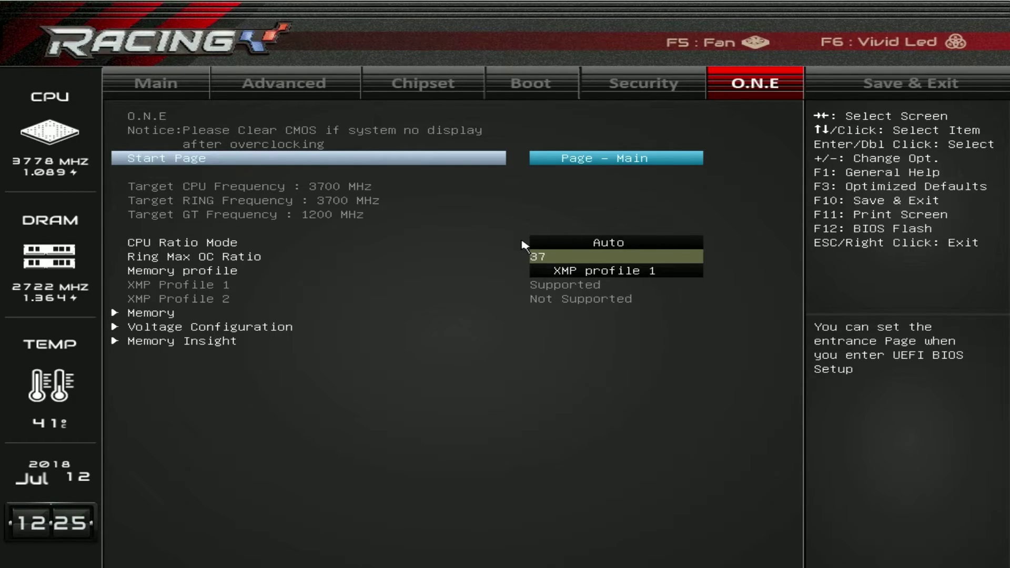
- Review the Start Page choices on the O.N.E page and keep Page - Main as the entrance page
key(Return)
key(Down)
key(Down)
key(Down)
key(Down)
key(Down)
key(Down)
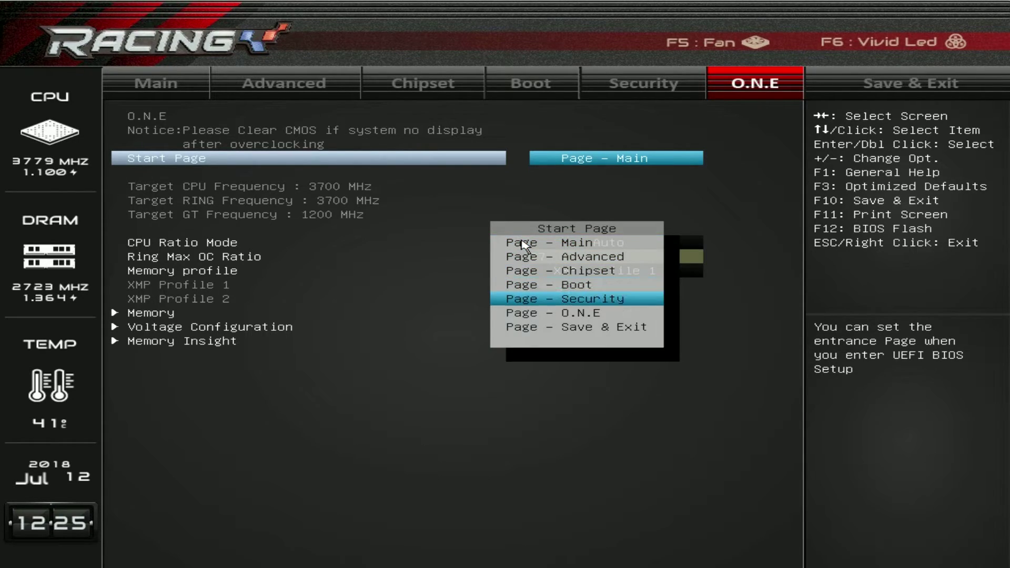
key(Up)
key(Up)
key(Up)
key(Up)
key(Up)
key(Down)
key(Up)
key(Up)
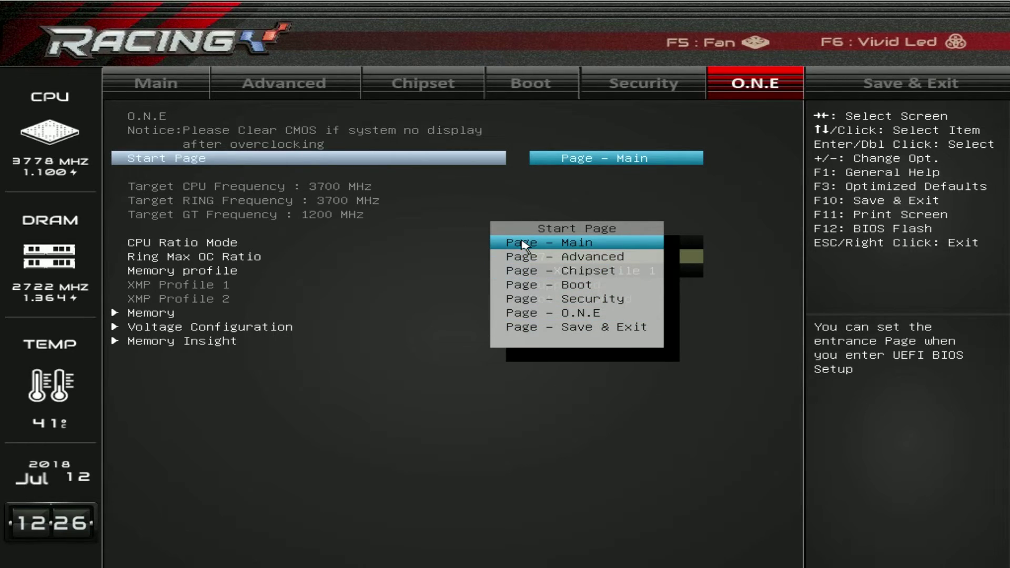
key(Return)
- Review the CPU Ratio Mode options, keeping Auto, and read the Ring Max OC Ratio and Memory profile settings
key(Down)
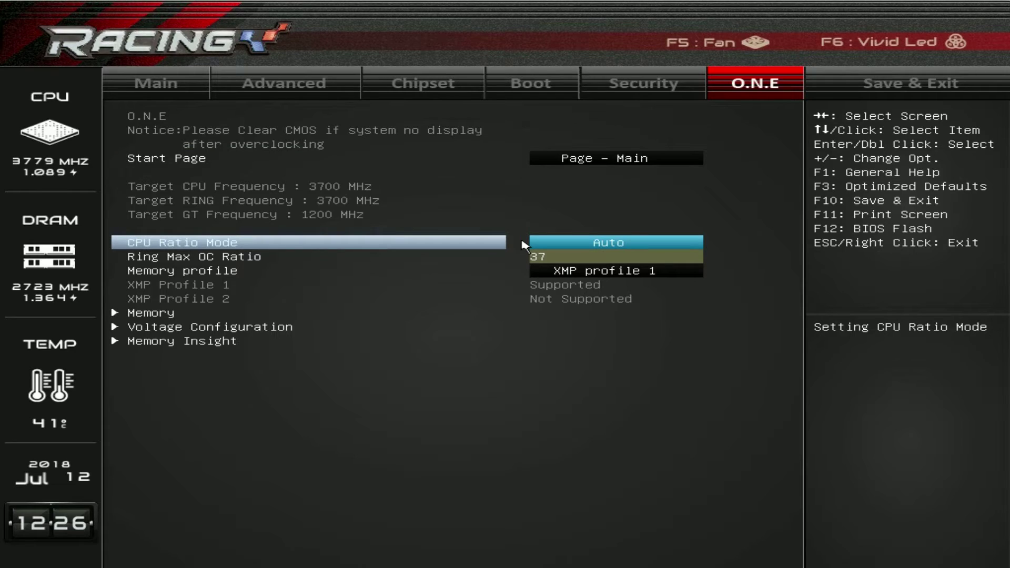
key(Return)
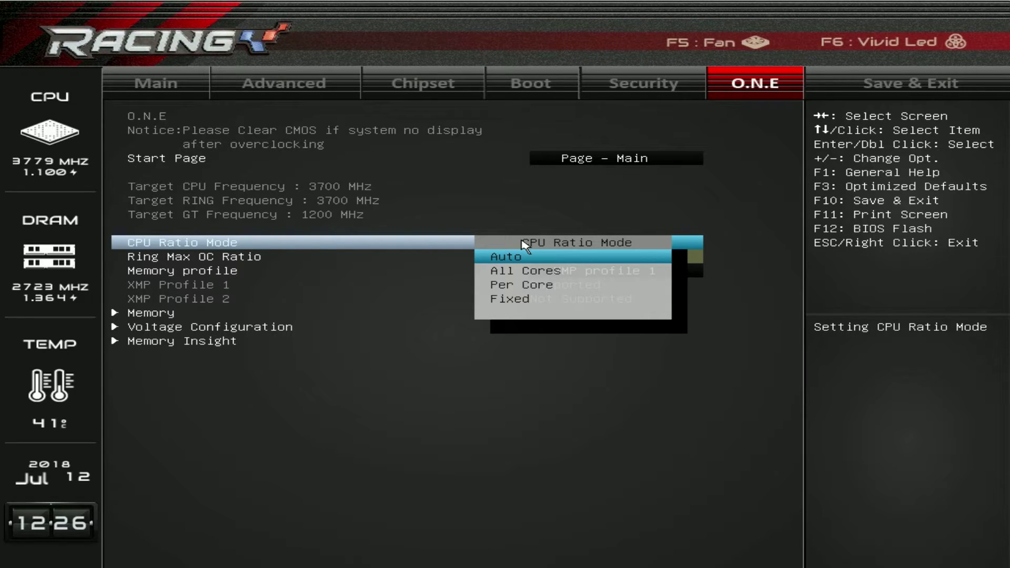
key(Return)
key(Down)
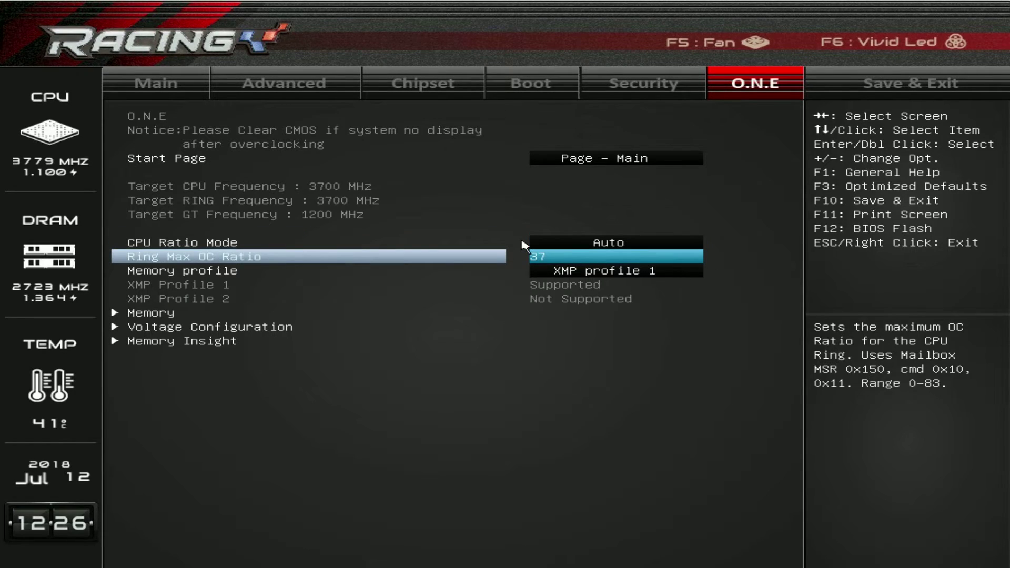
key(Down)
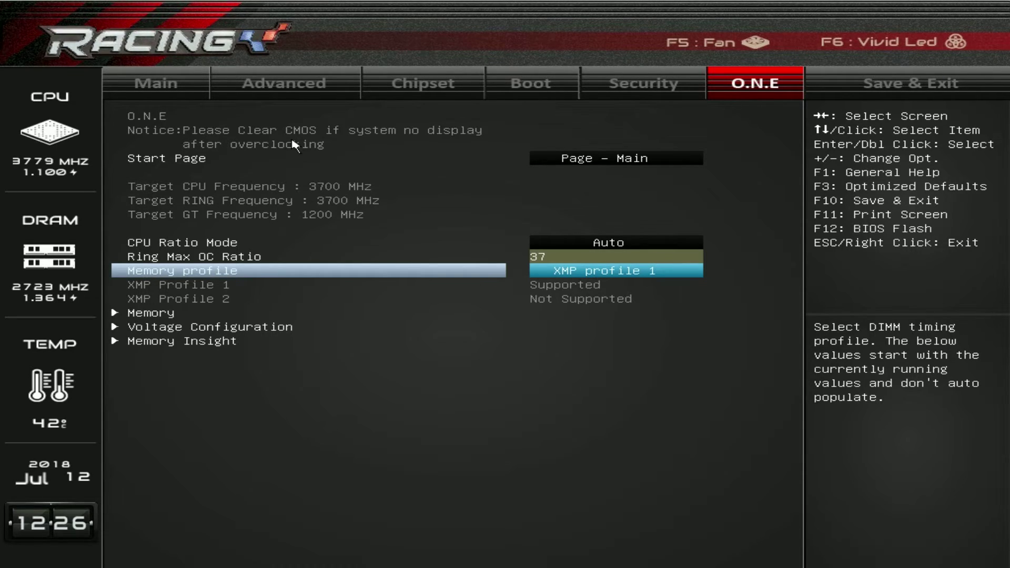
- Review the Realtime Memory Timing option and the timing values in the O.N.E page's Memory Configuration
key(Down)
key(Return)
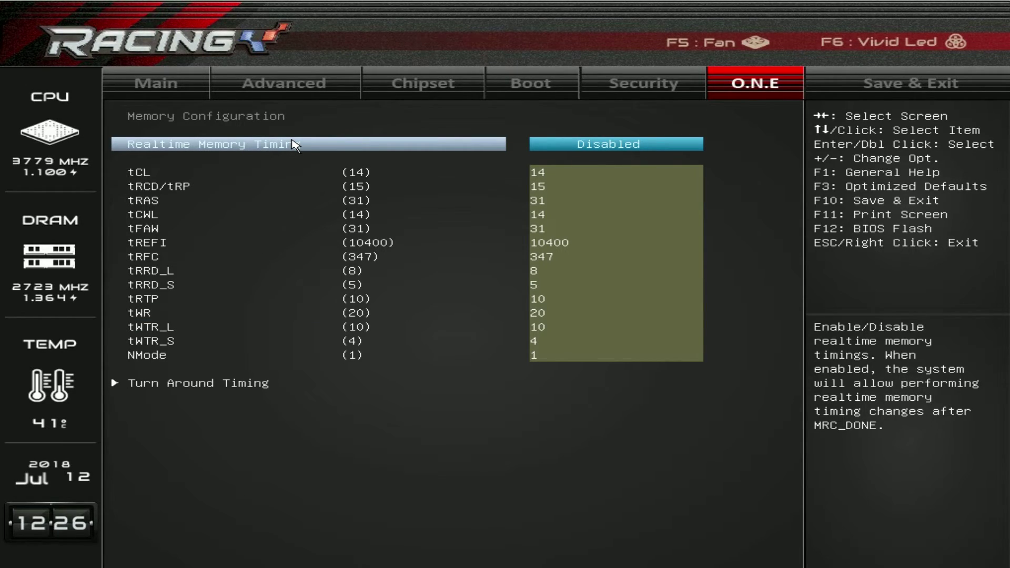
key(Down)
key(Up)
key(Escape)
- Review the CPU, DRAM and PCH voltage settings in the Voltage Configuration
key(Down)
key(Return)
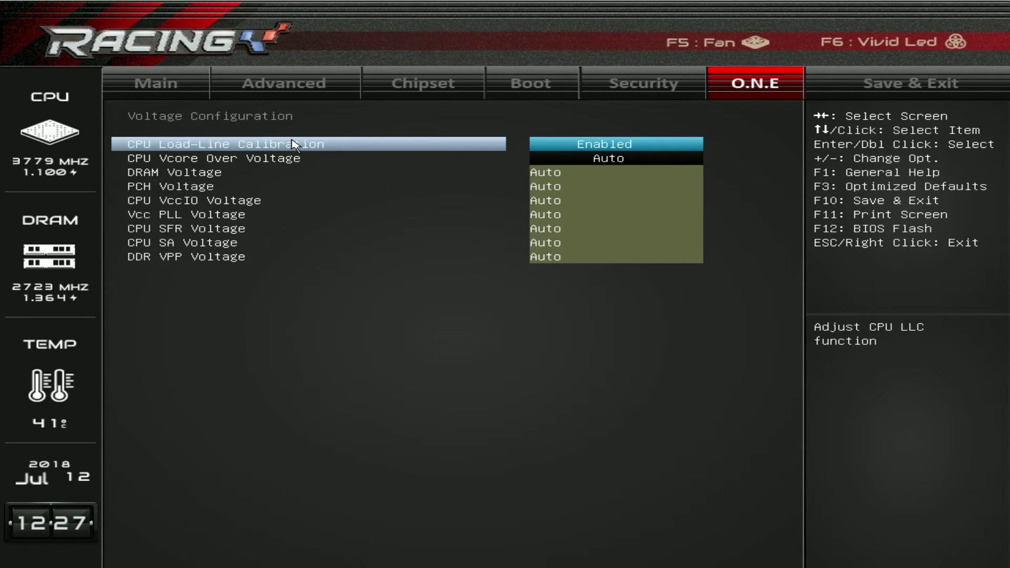
key(Escape)
key(Escape)
- Inspect the DIMMA1 module's capacity and its standard and XMP timing profiles in Memory Insight
key(Down)
key(Return)
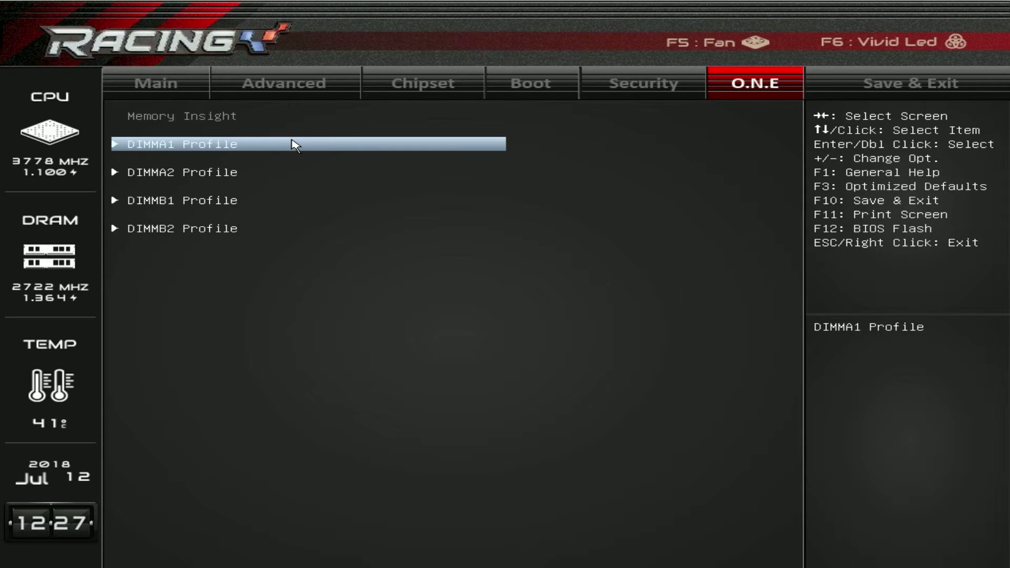
double_click(293, 144)
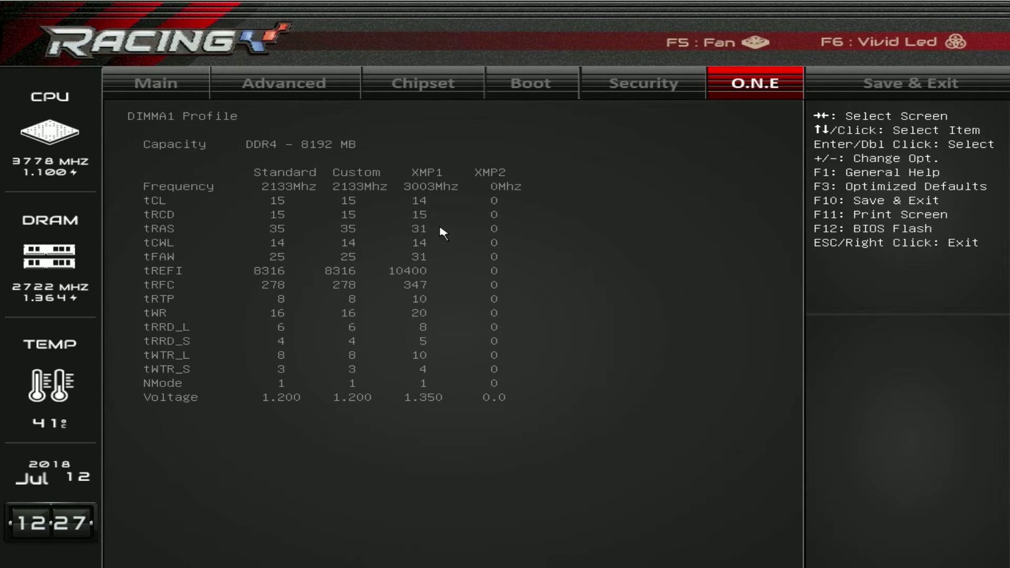
key(Escape)
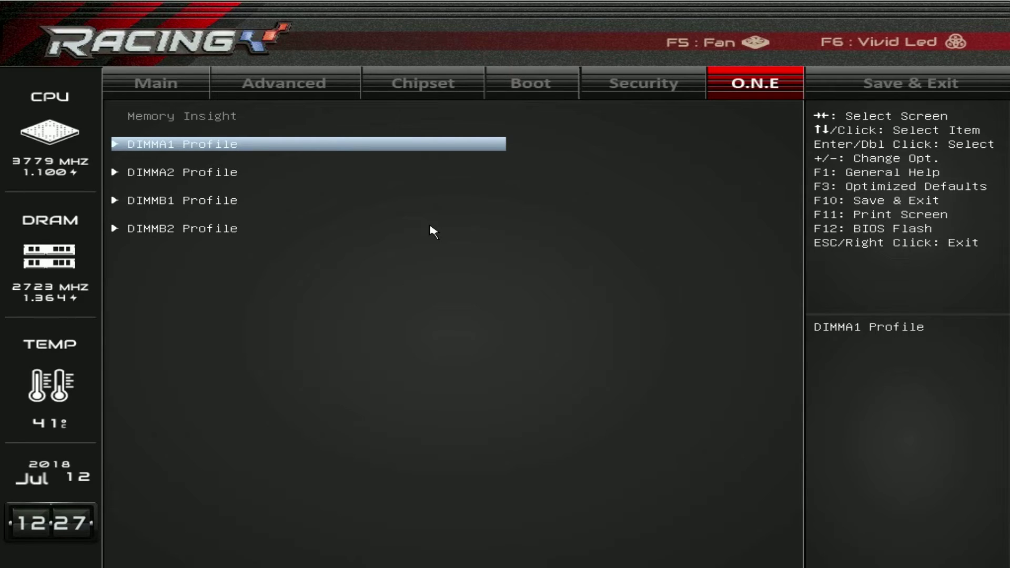
key(Escape)
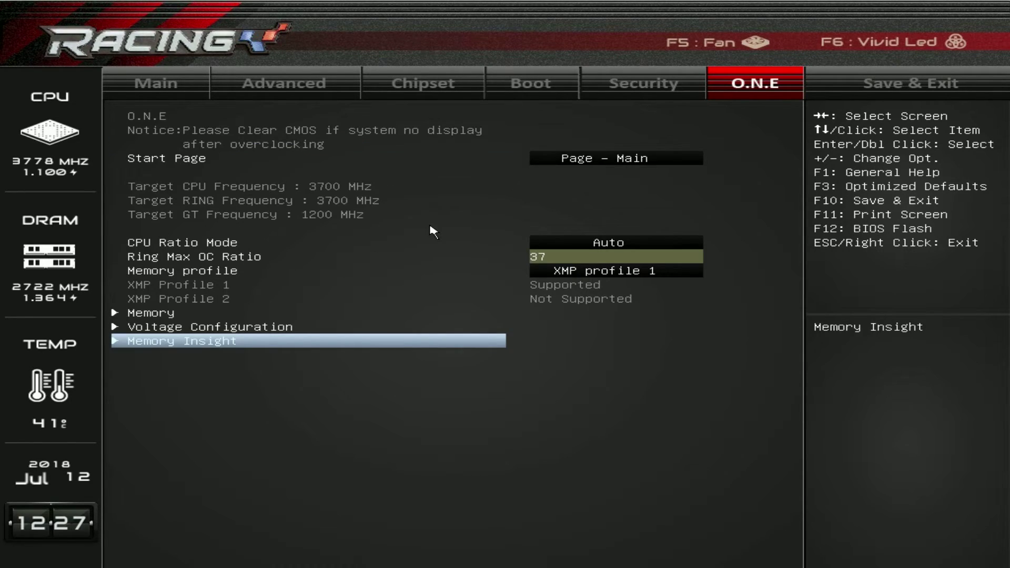
- Review the Save & Exit options down to Boot Override, and view the Smart Fan Control curve and modes
key(Right)
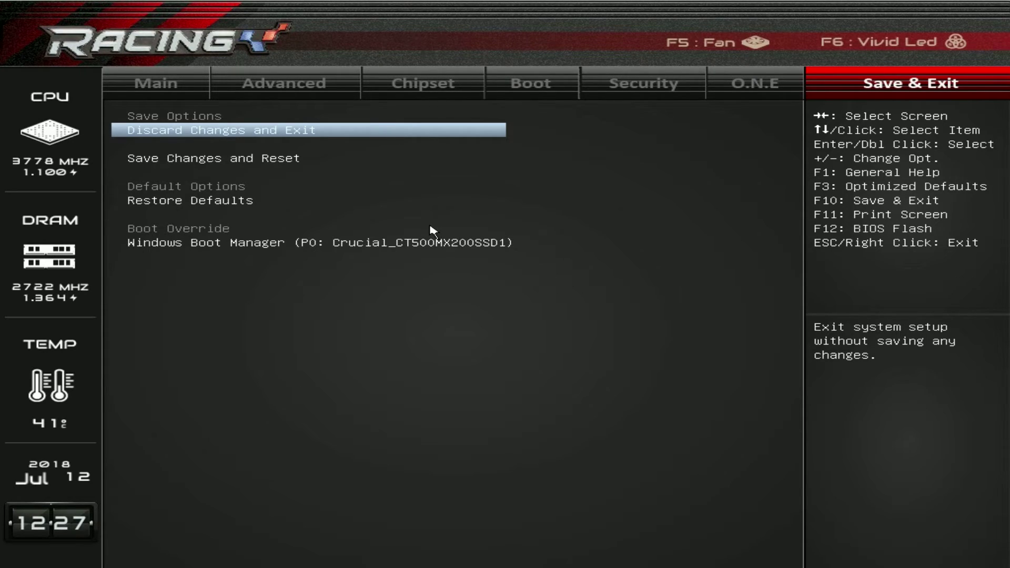
key(Down)
key(Down)
key(Down)
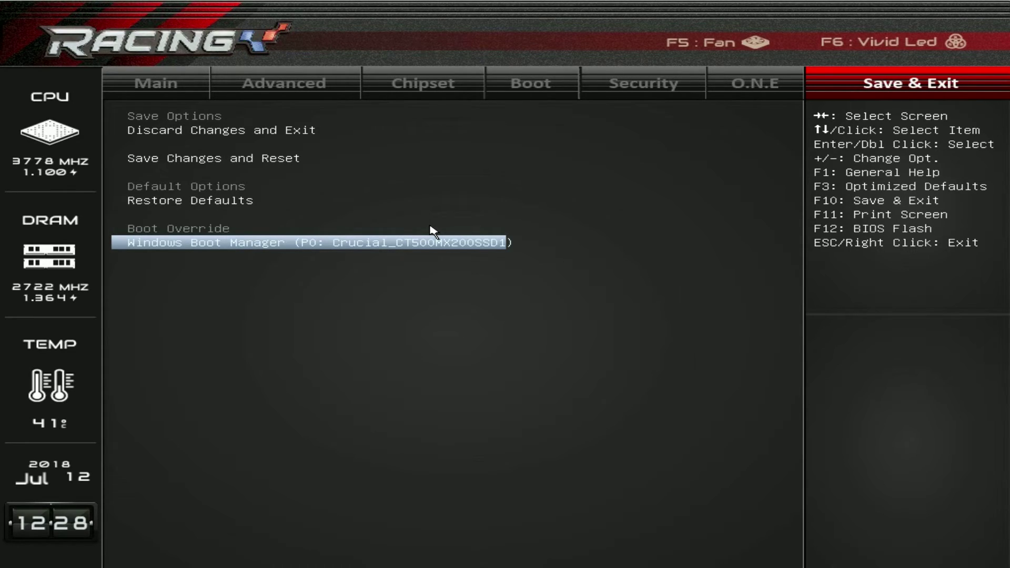
click(700, 46)
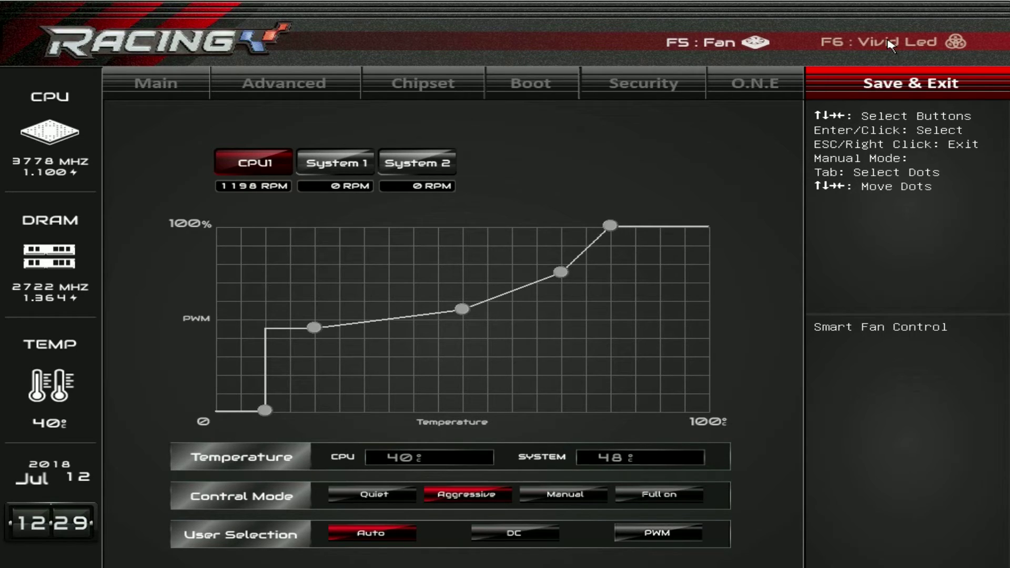
key(Escape)
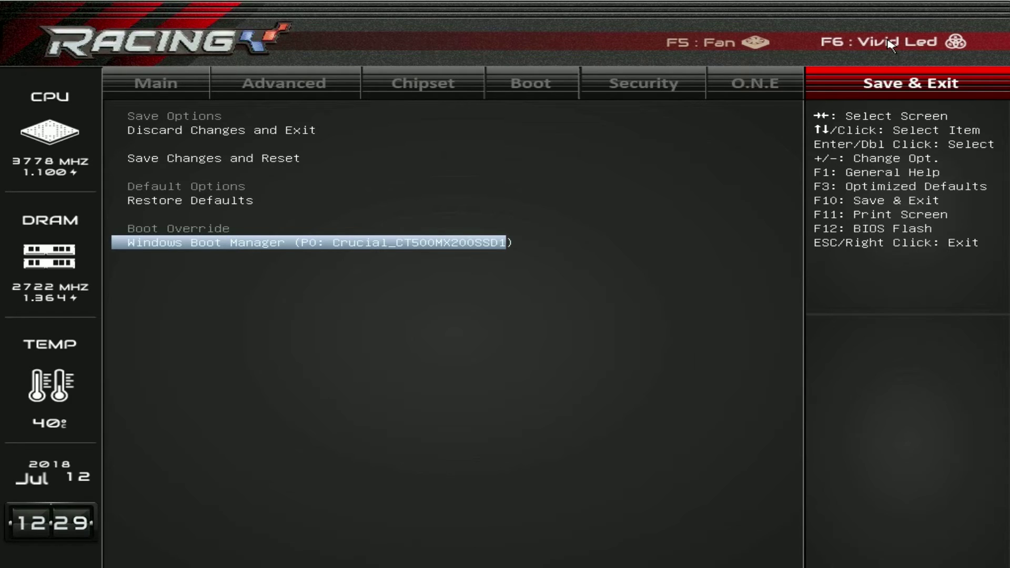
- Open Vivid Led Control and compare the Auto and Default LED Color modes
click(845, 47)
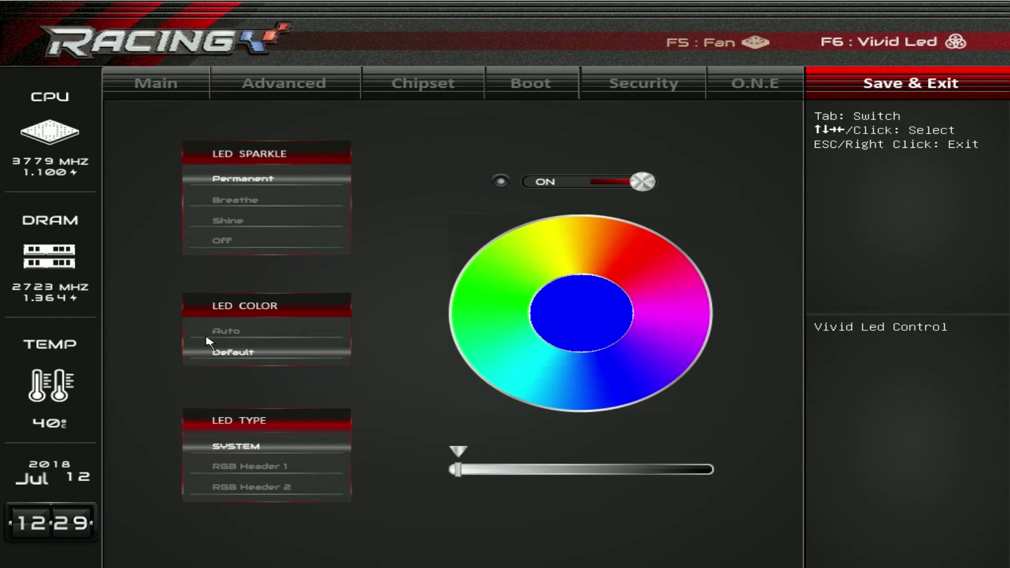
click(223, 333)
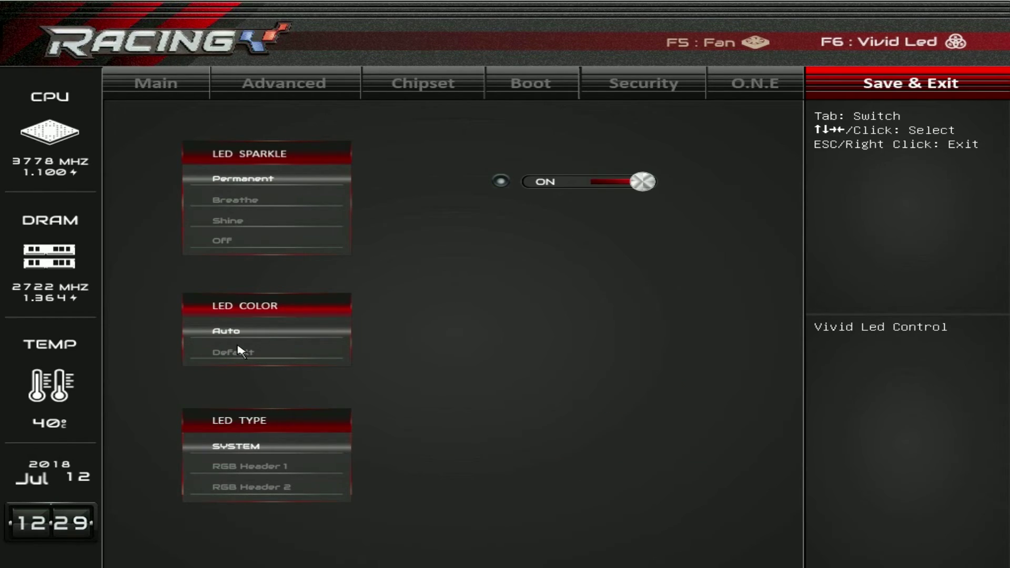
click(242, 351)
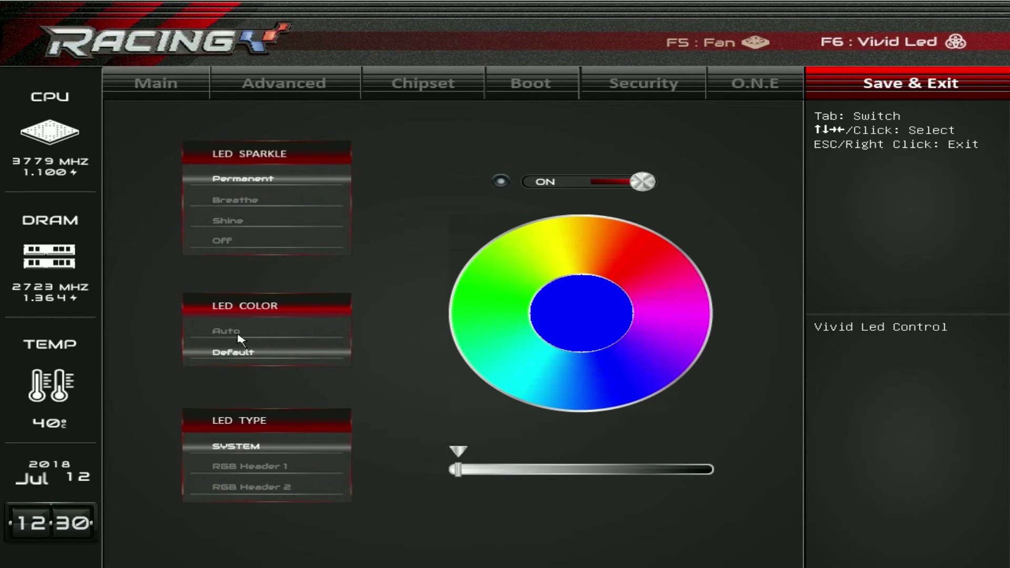
click(238, 336)
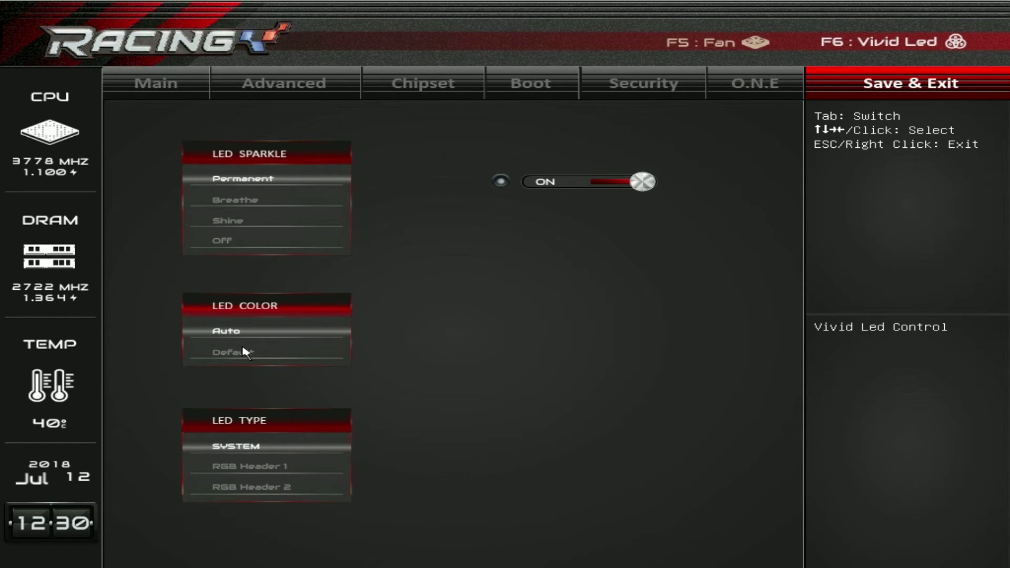
- Set the SYSTEM LED Color to Default and choose green on the color wheel after trying red
click(243, 350)
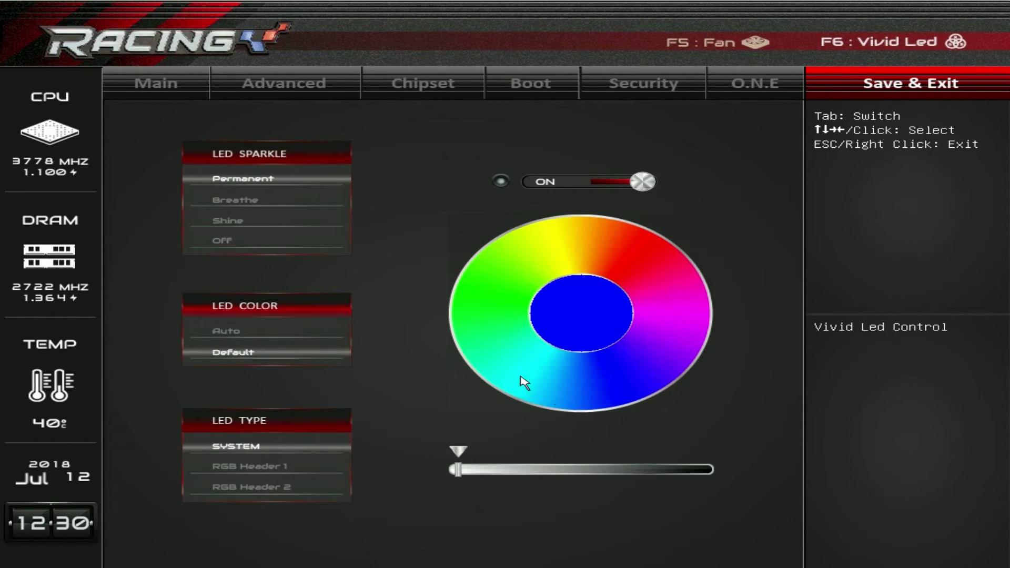
click(636, 273)
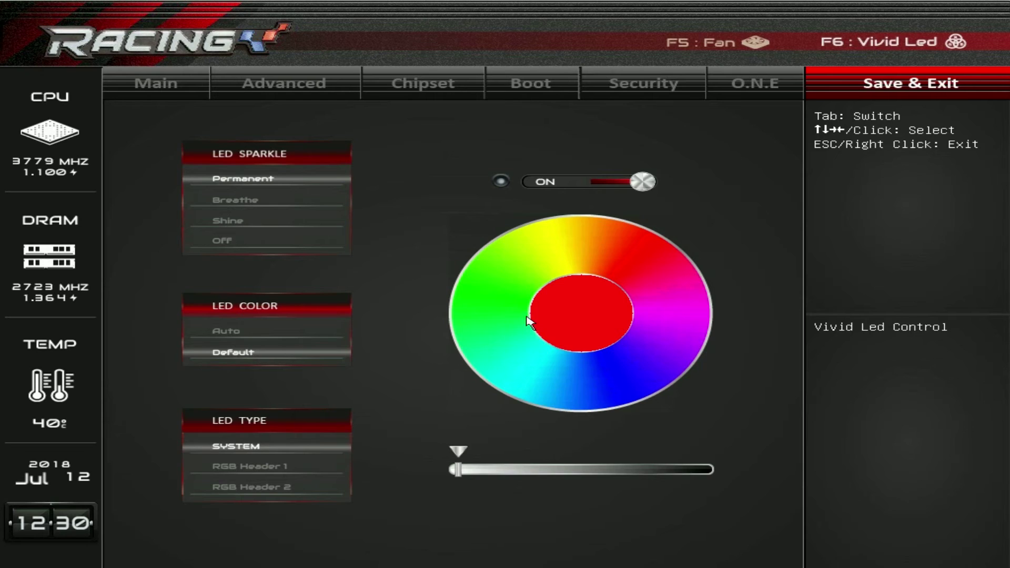
click(480, 299)
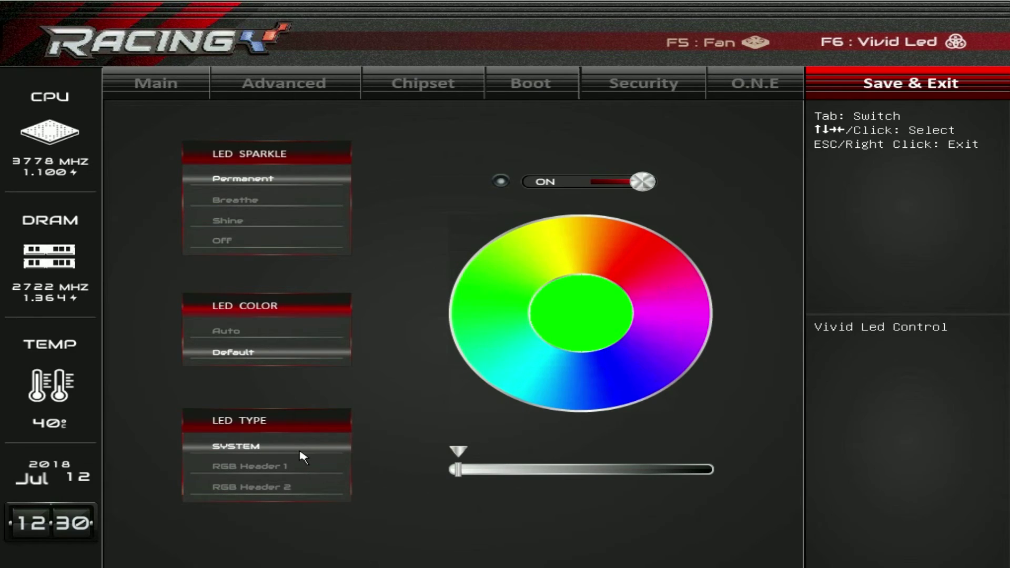
- View the Vivid Led settings for RGB Header 1 and RGB Header 2, and leave the LED controls
click(261, 467)
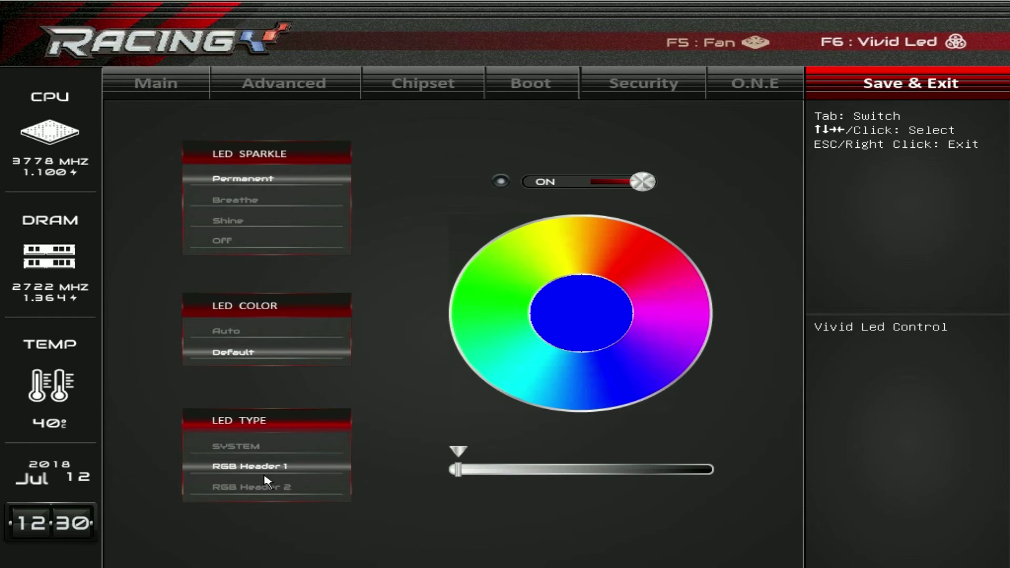
click(278, 487)
click(287, 467)
key(Escape)
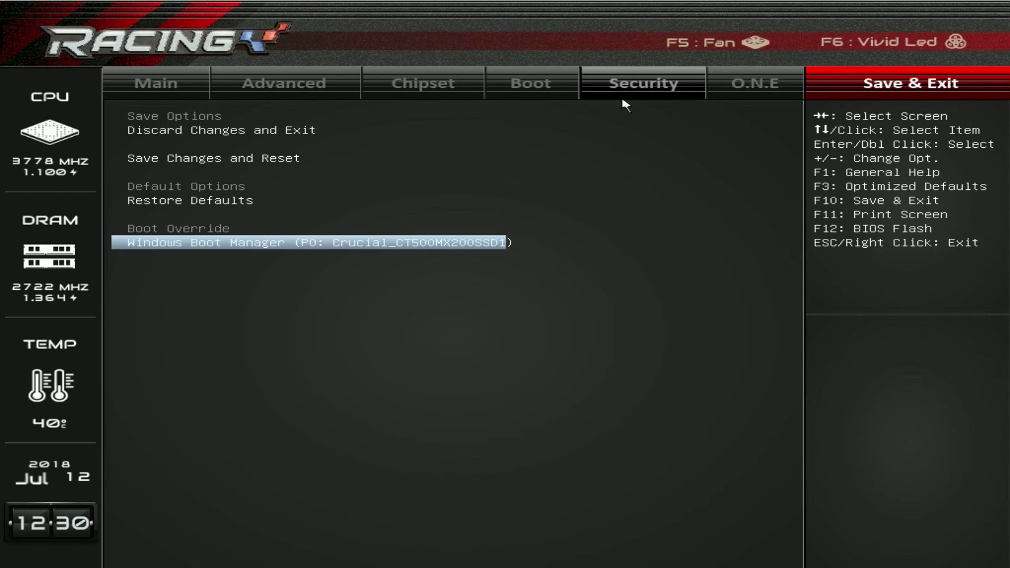
- Return from Save & Exit to the BIOS Information on the Main page
key(Left)
key(Left)
key(Left)
key(Left)
key(Left)
key(Left)
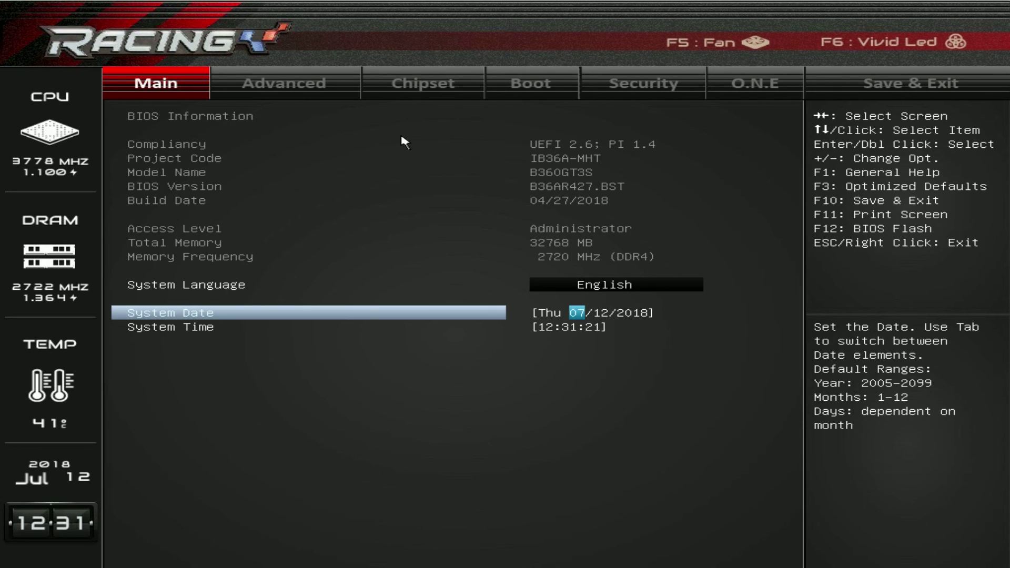
key(Right)
key(Right)
key(Right)
key(Right)
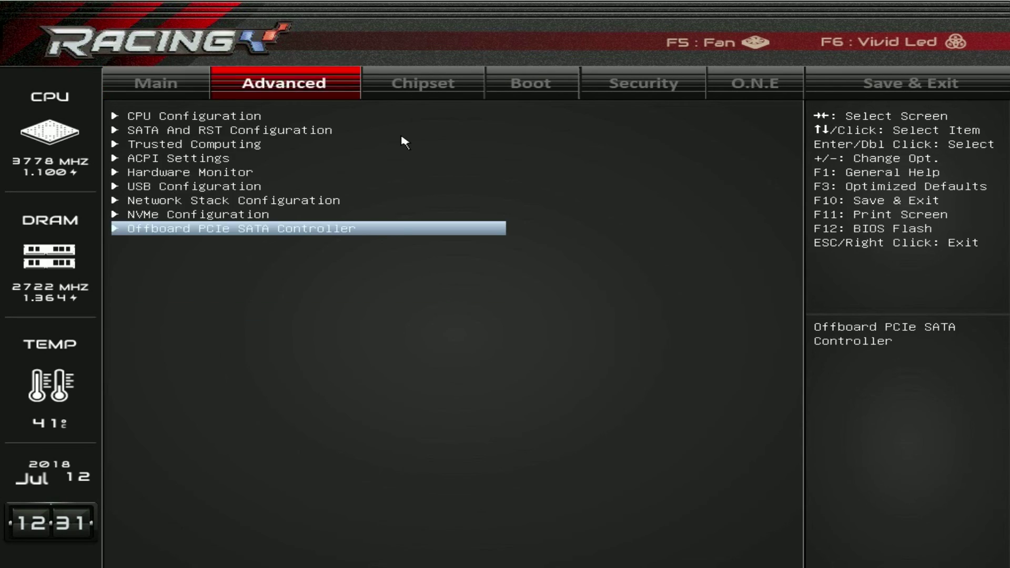
key(Left)
key(Left)
key(Left)
key(Left)
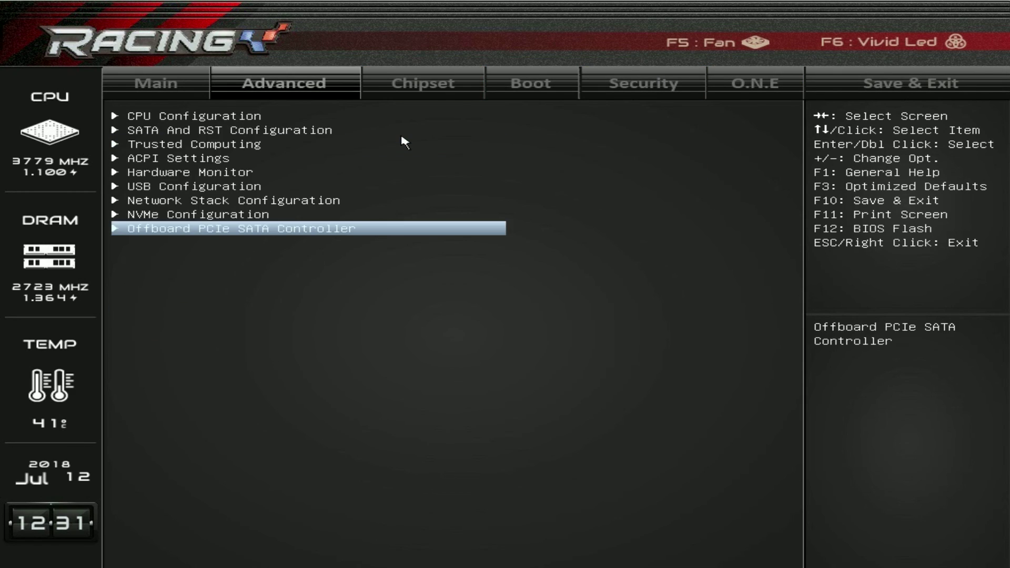